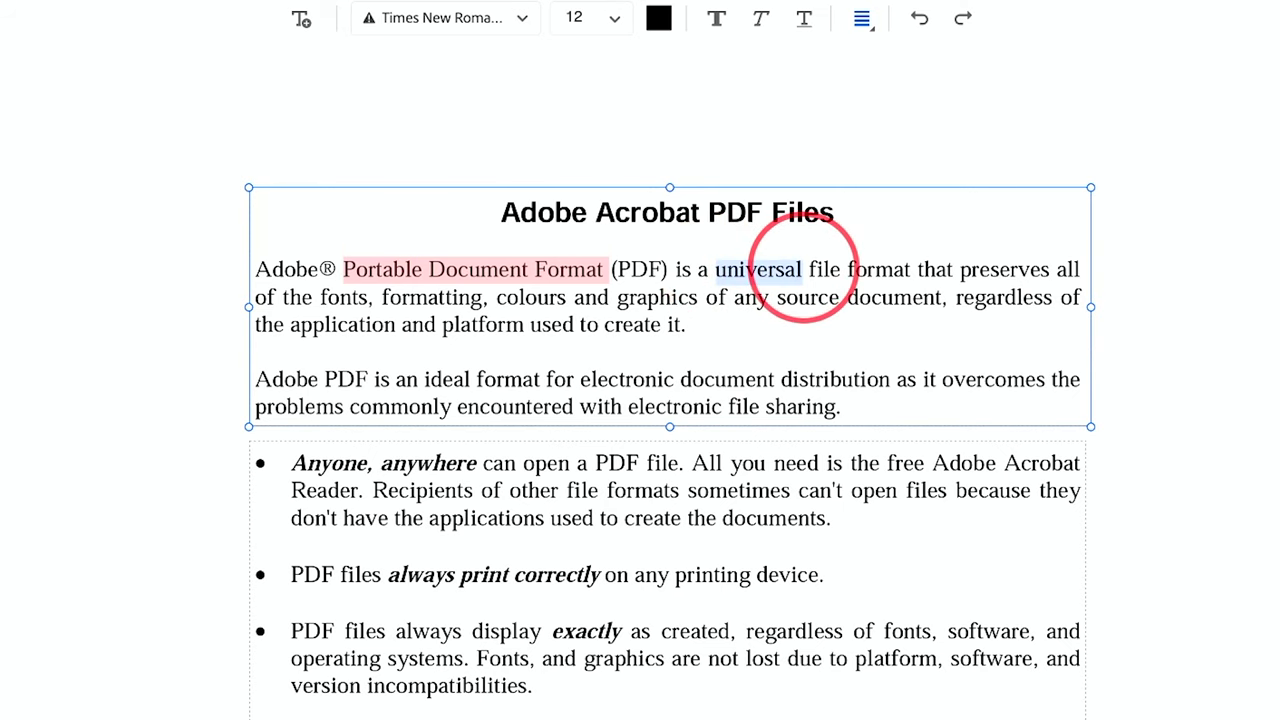
Step: Delete 'universal', type 'type your ow', and place the signature just below the title
key(Delete)
text(type your own text)
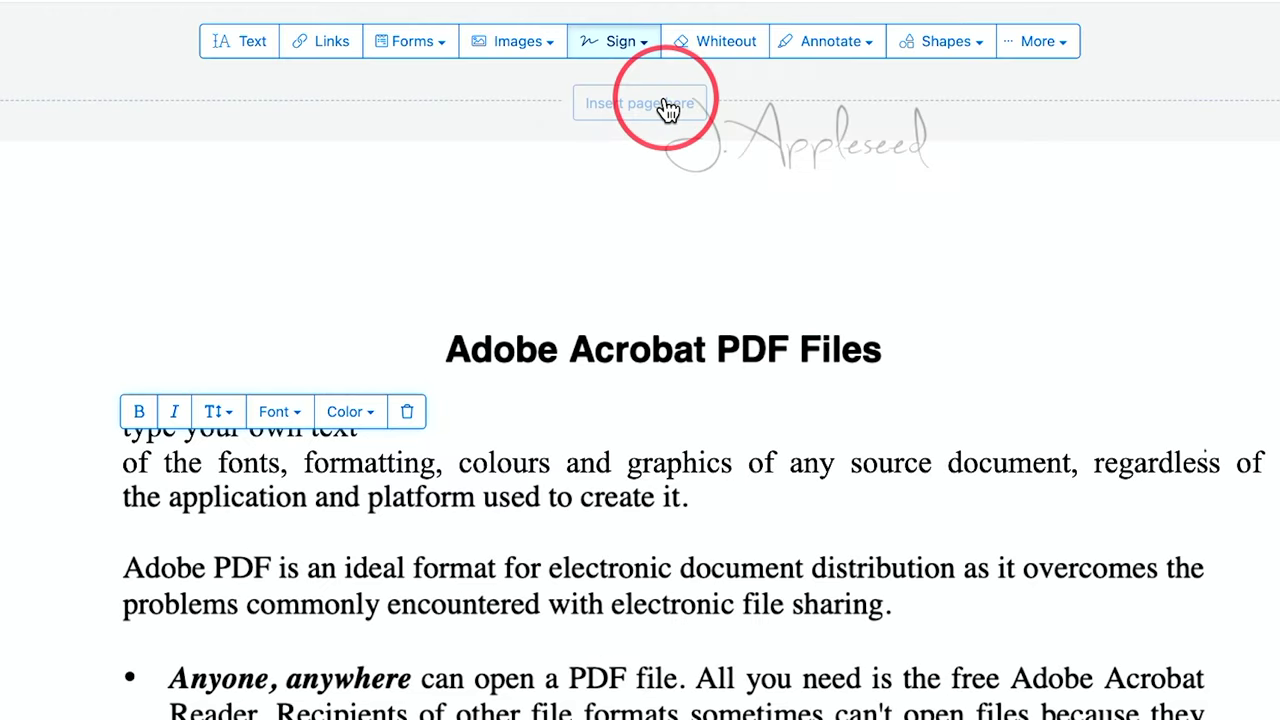
click(611, 389)
click(923, 411)
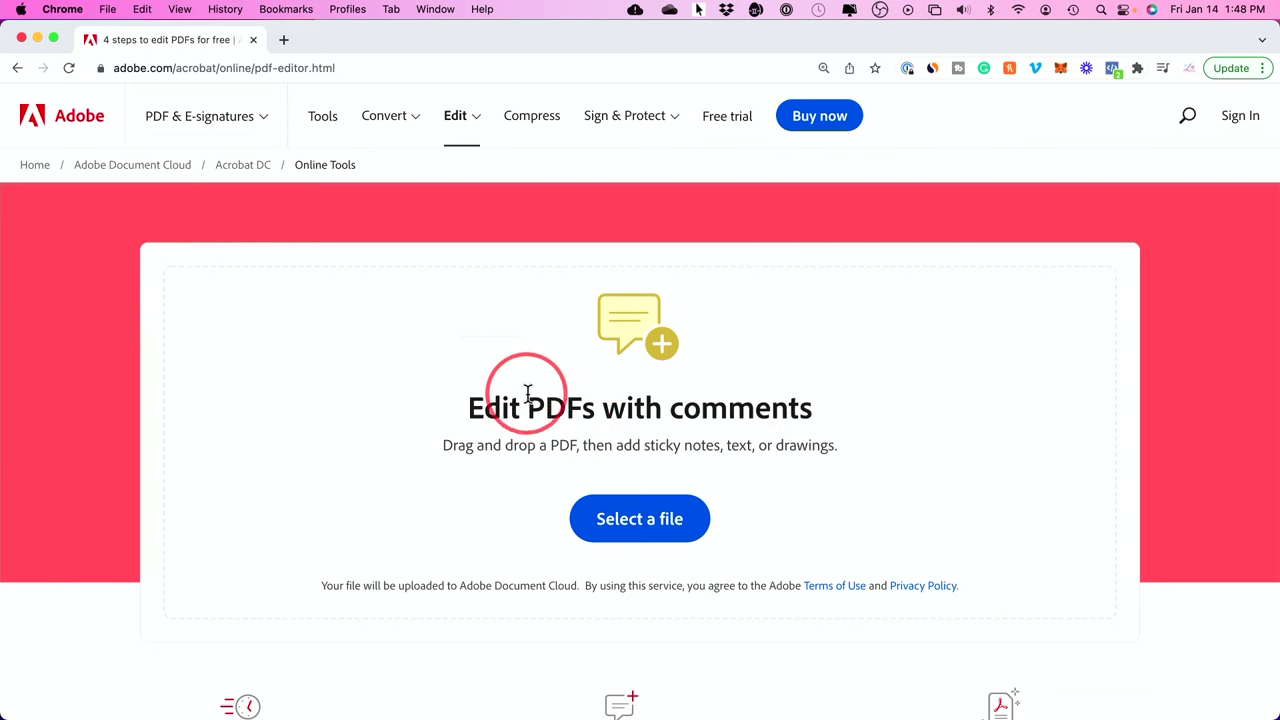
Step: On Adobe's 'Edit PDFs with comments' page, bring up the file picker to choose a PDF
drag(470, 407, 826, 416)
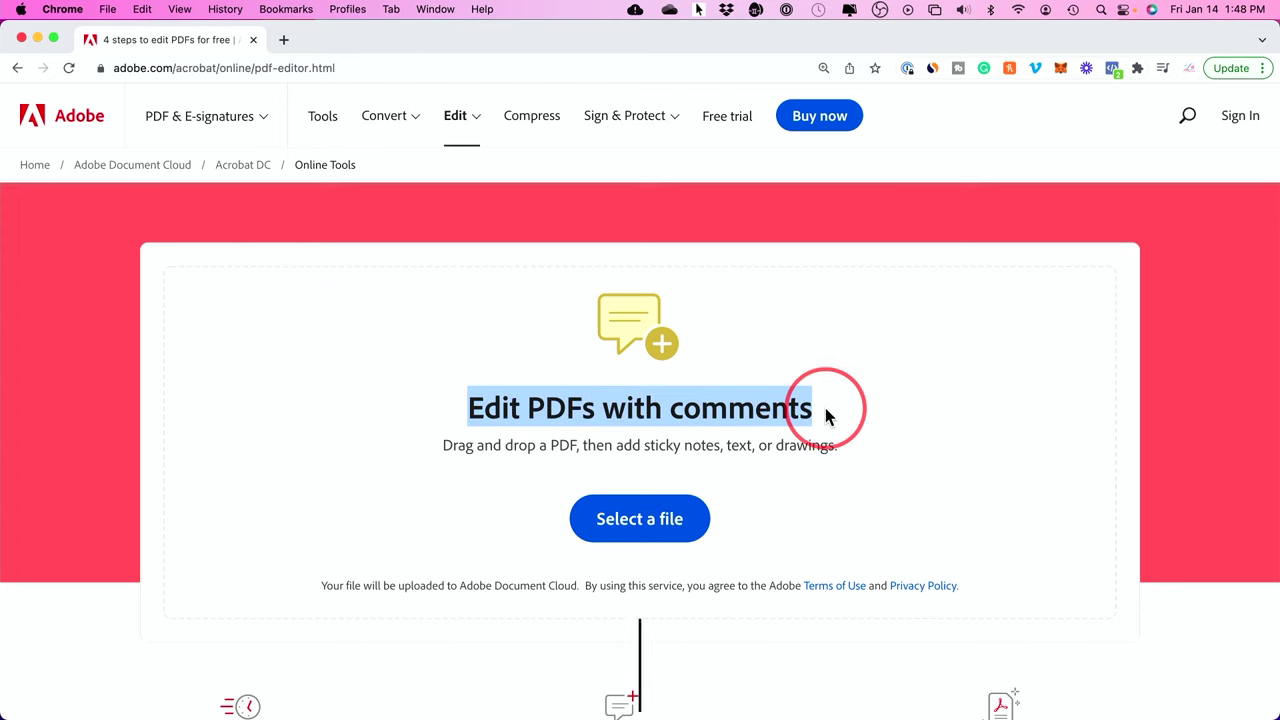
drag(528, 408, 577, 408)
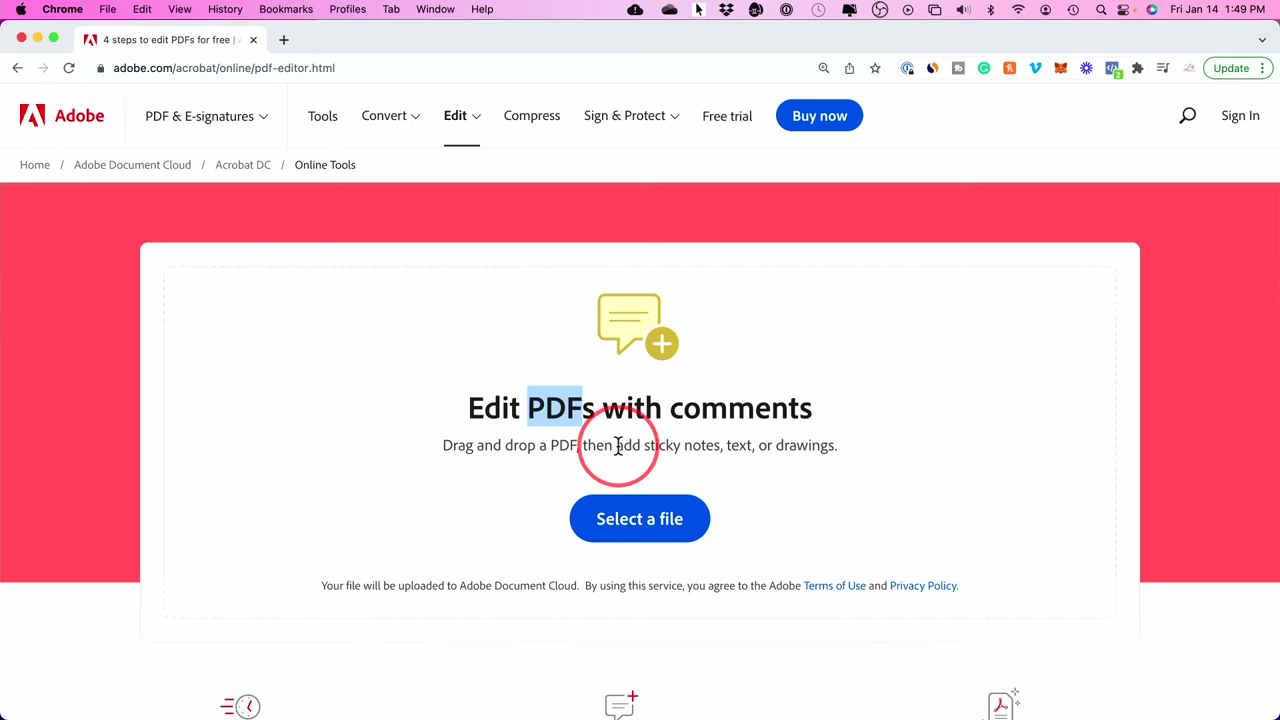
scroll(618, 447, down, 1)
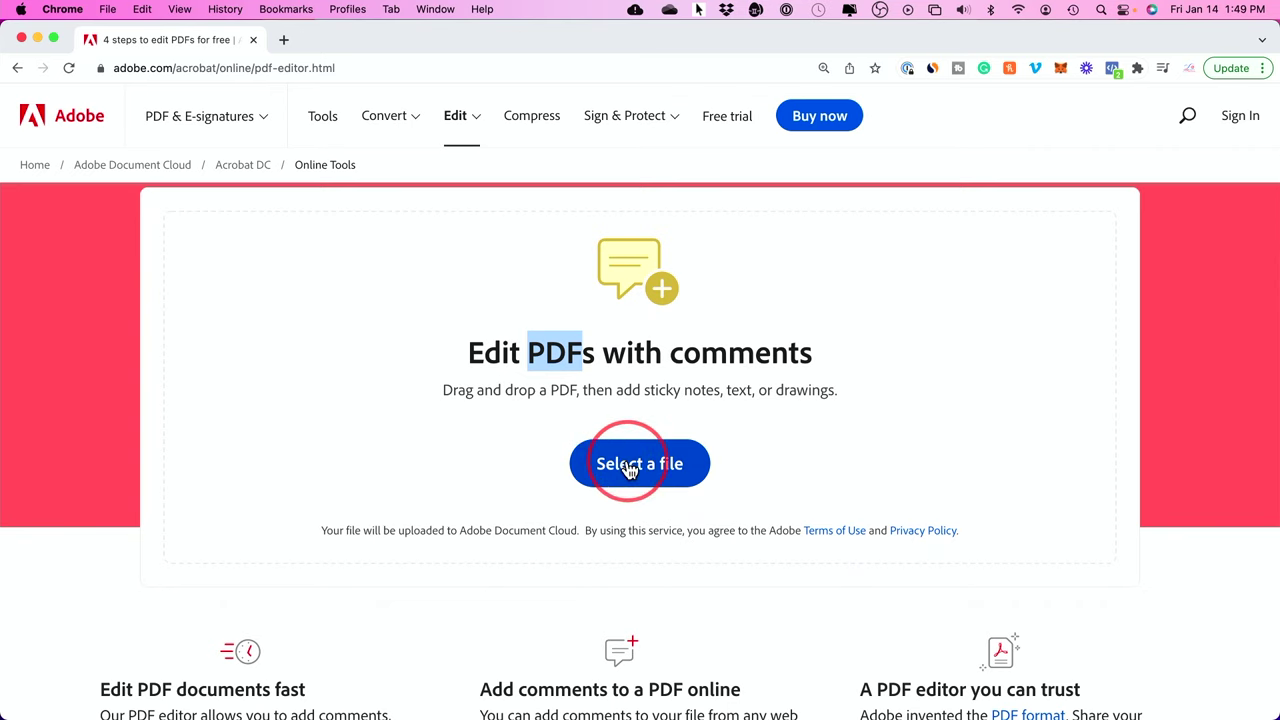
click(628, 468)
Step: Upload pdf-sample.pdf from the Desktop and continue with an Adobe account sign-in
click(378, 166)
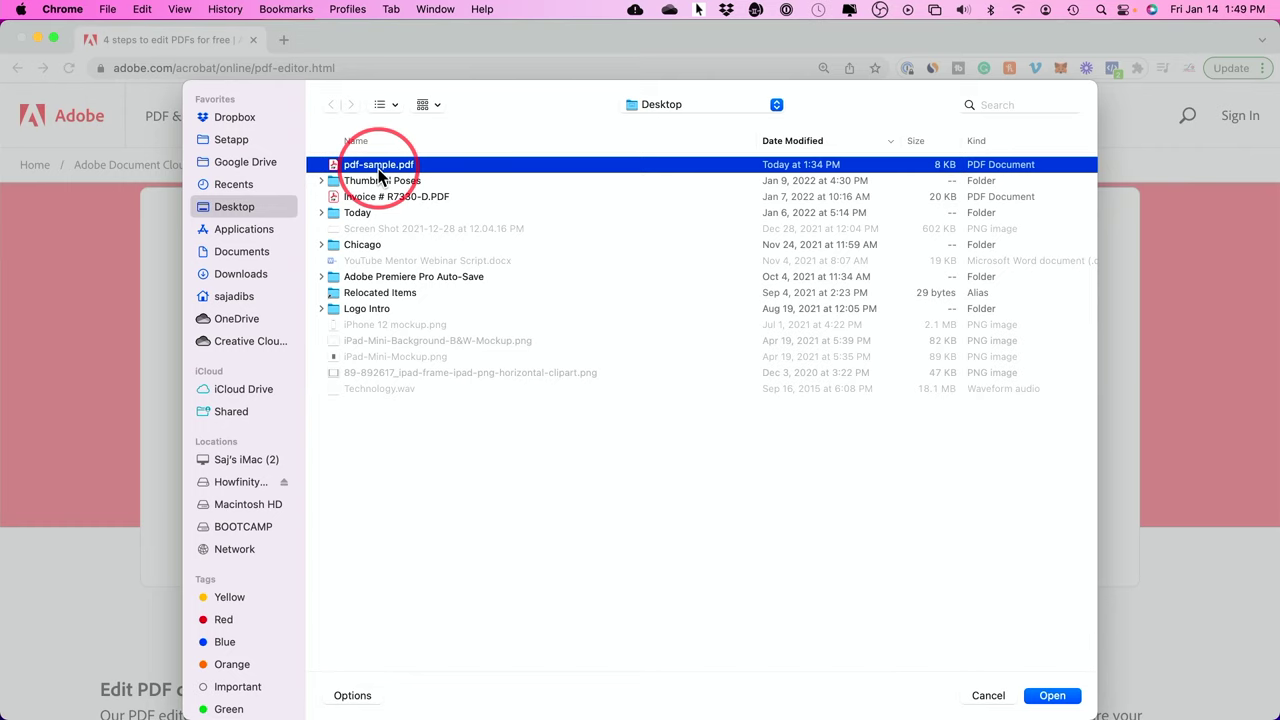
double_click(378, 166)
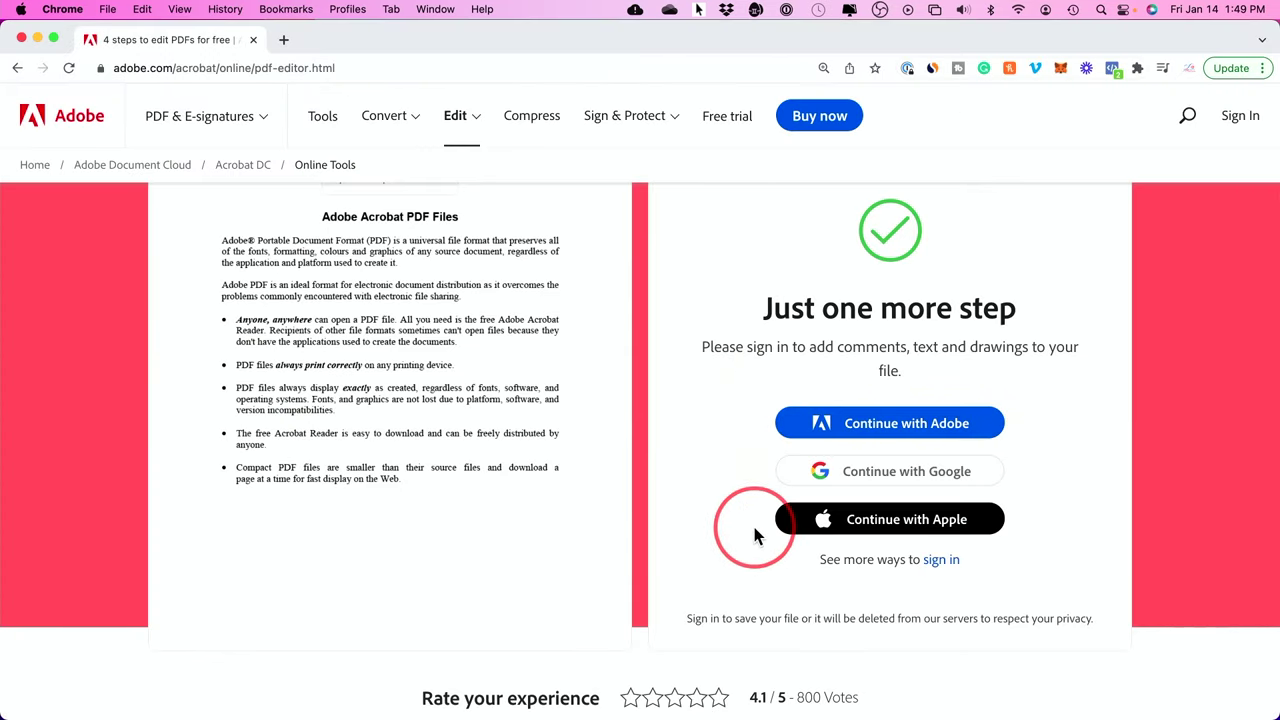
click(848, 420)
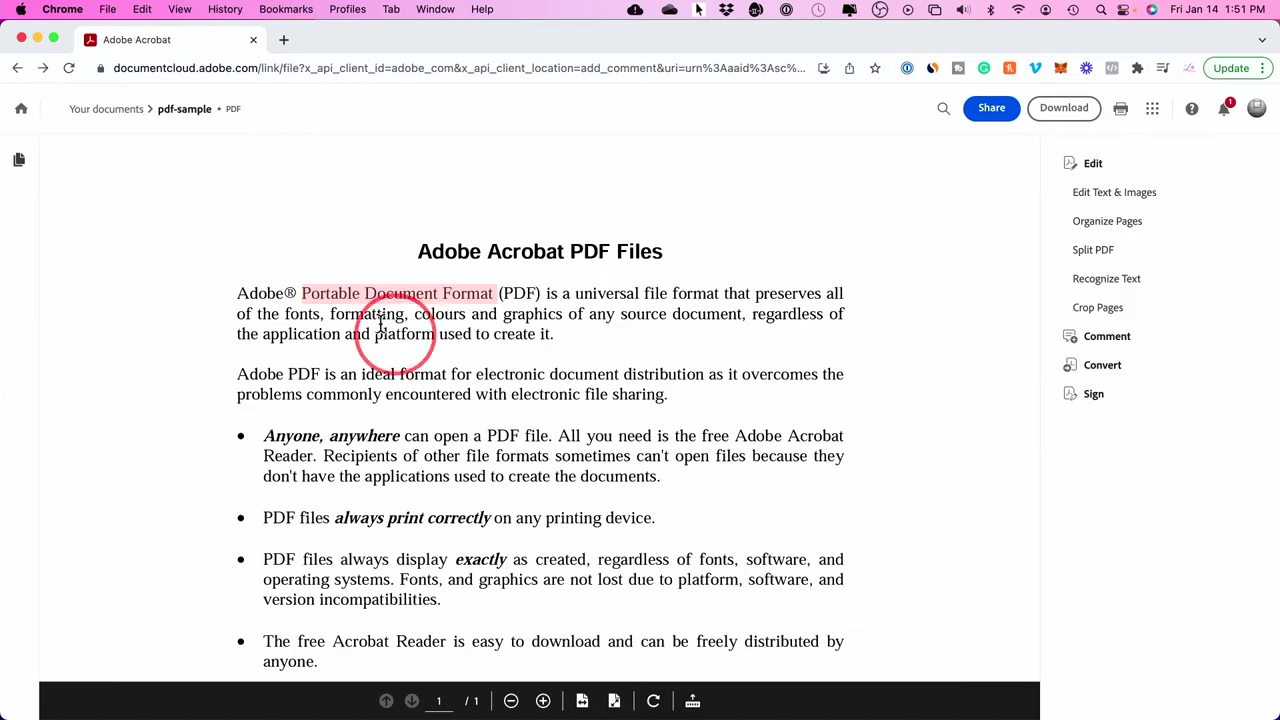
Step: Replace 'universal' in the first paragraph with 'type your own' and close the text editor
click(1098, 197)
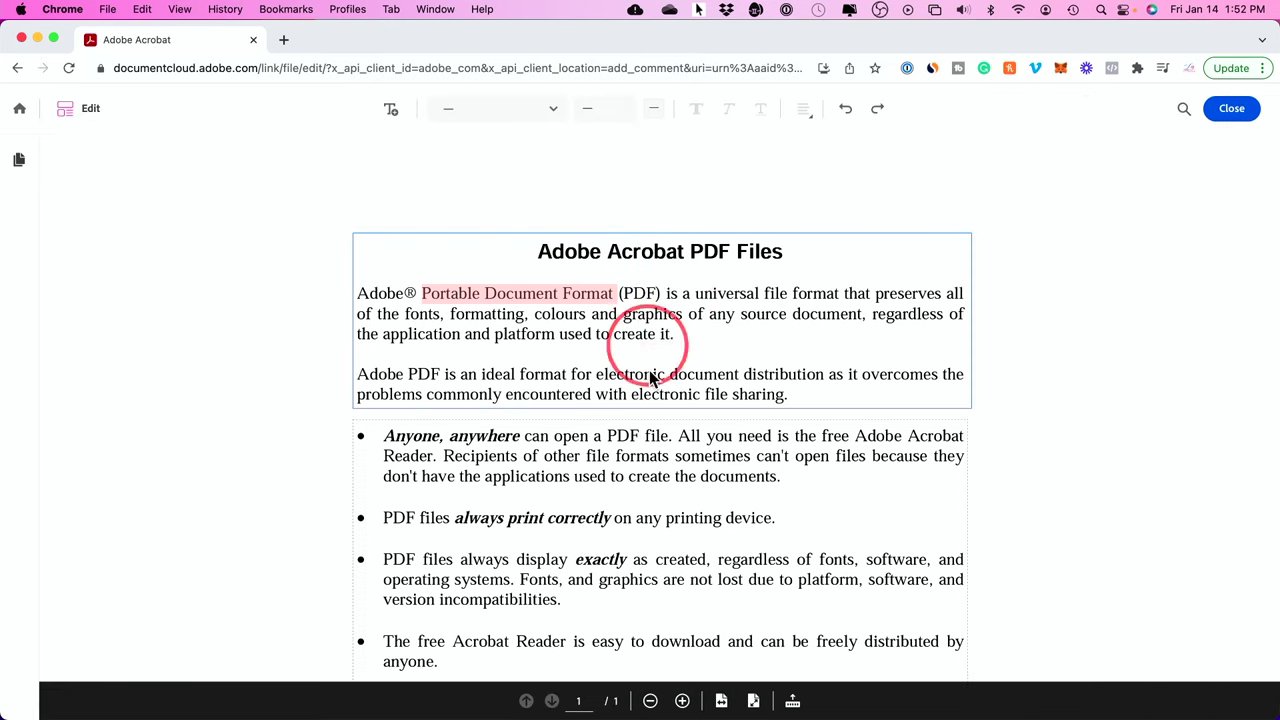
click(722, 300)
drag(696, 293, 759, 291)
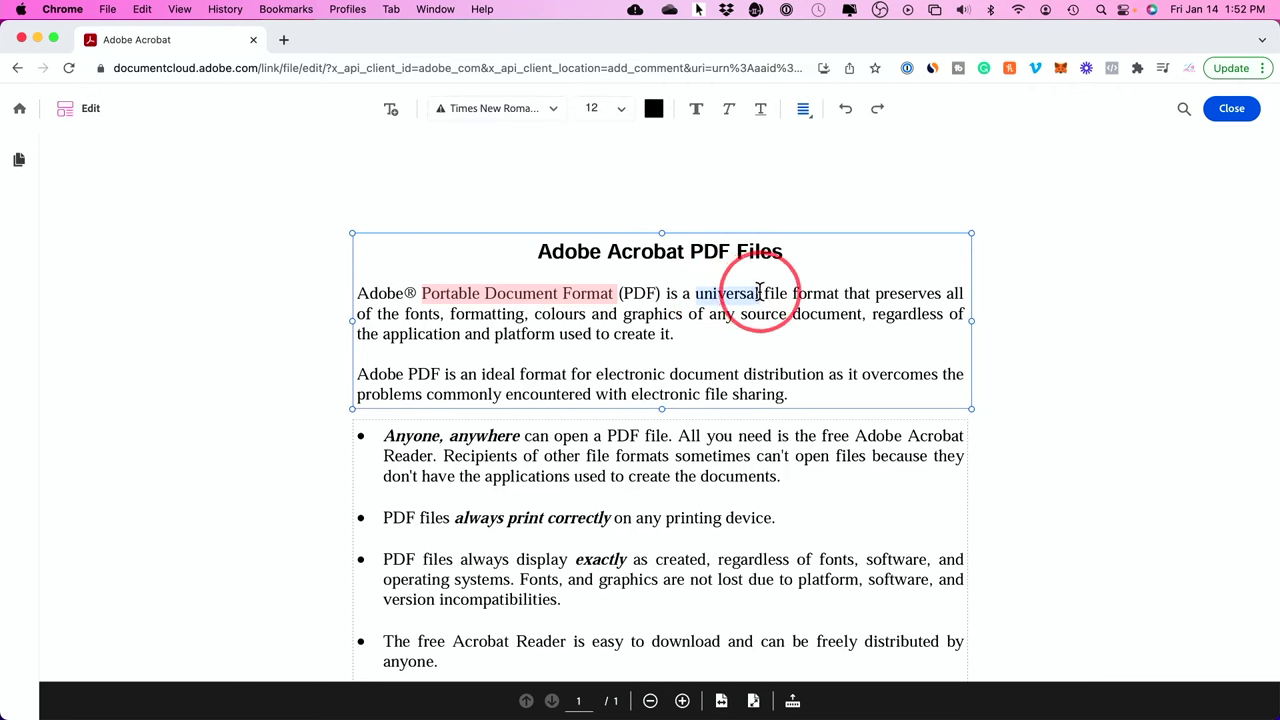
key(BackSpace)
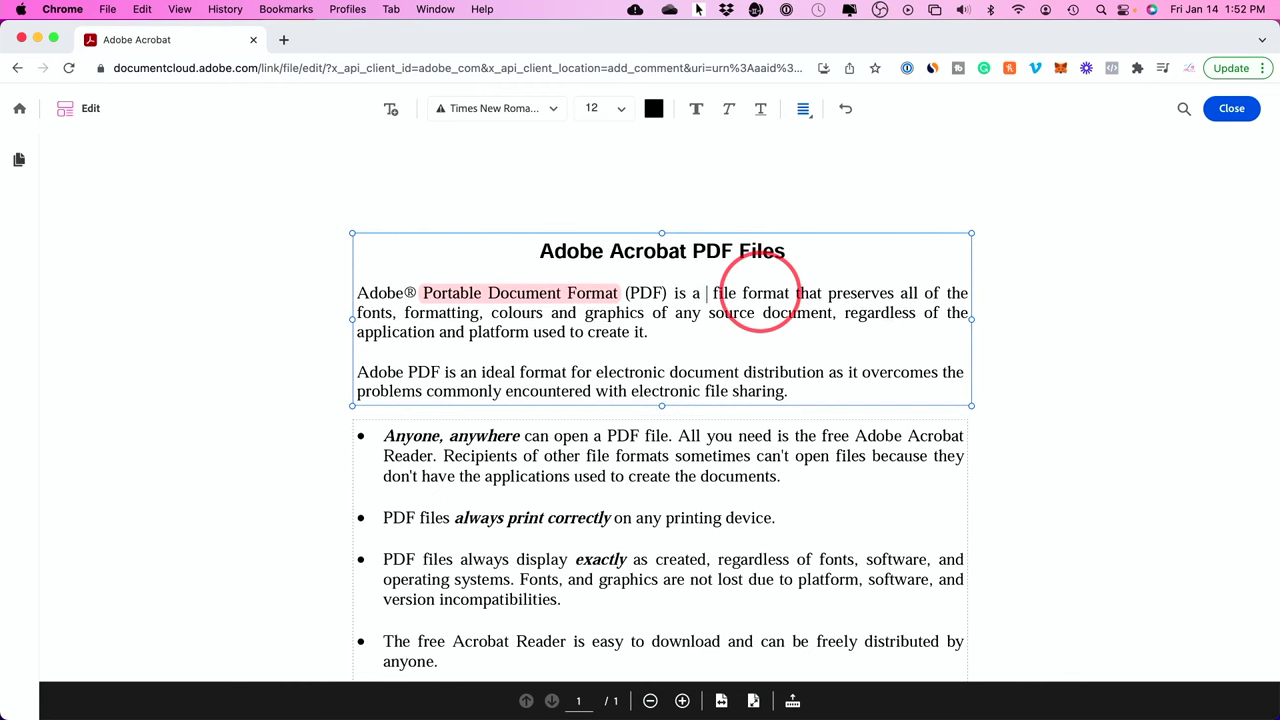
text(type your own)
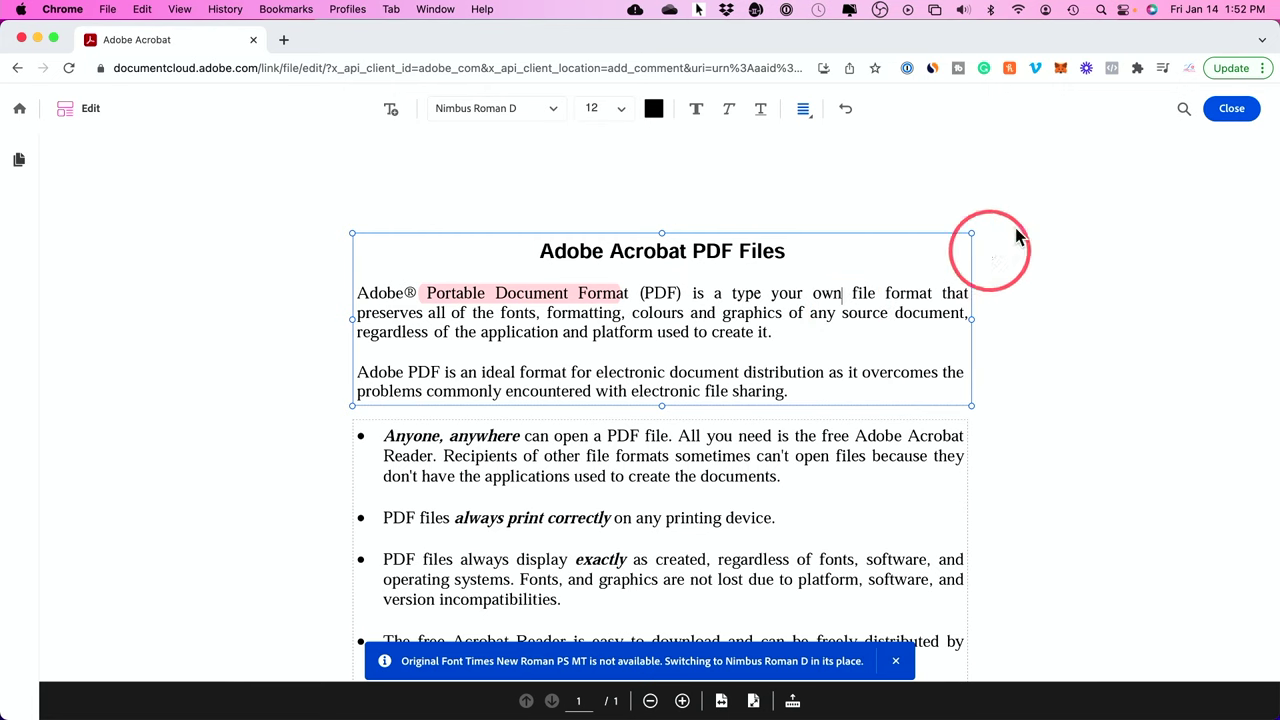
click(1229, 112)
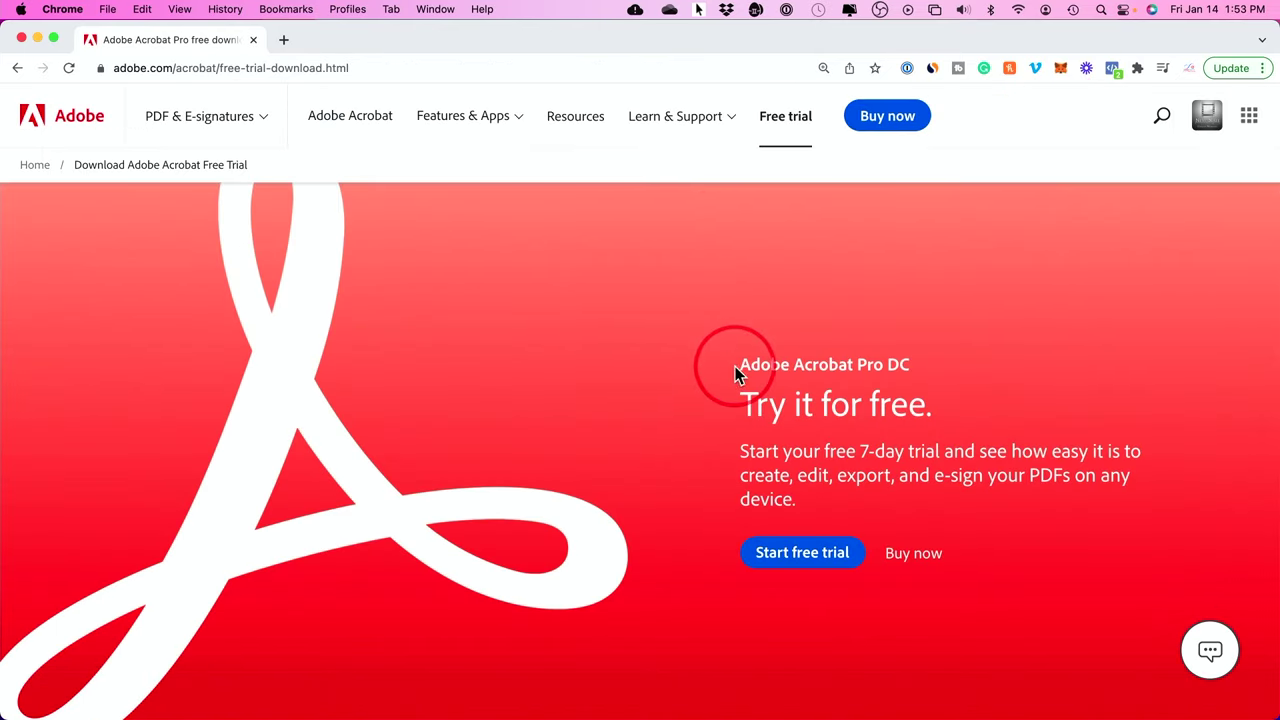
scroll(838, 433, up, 1)
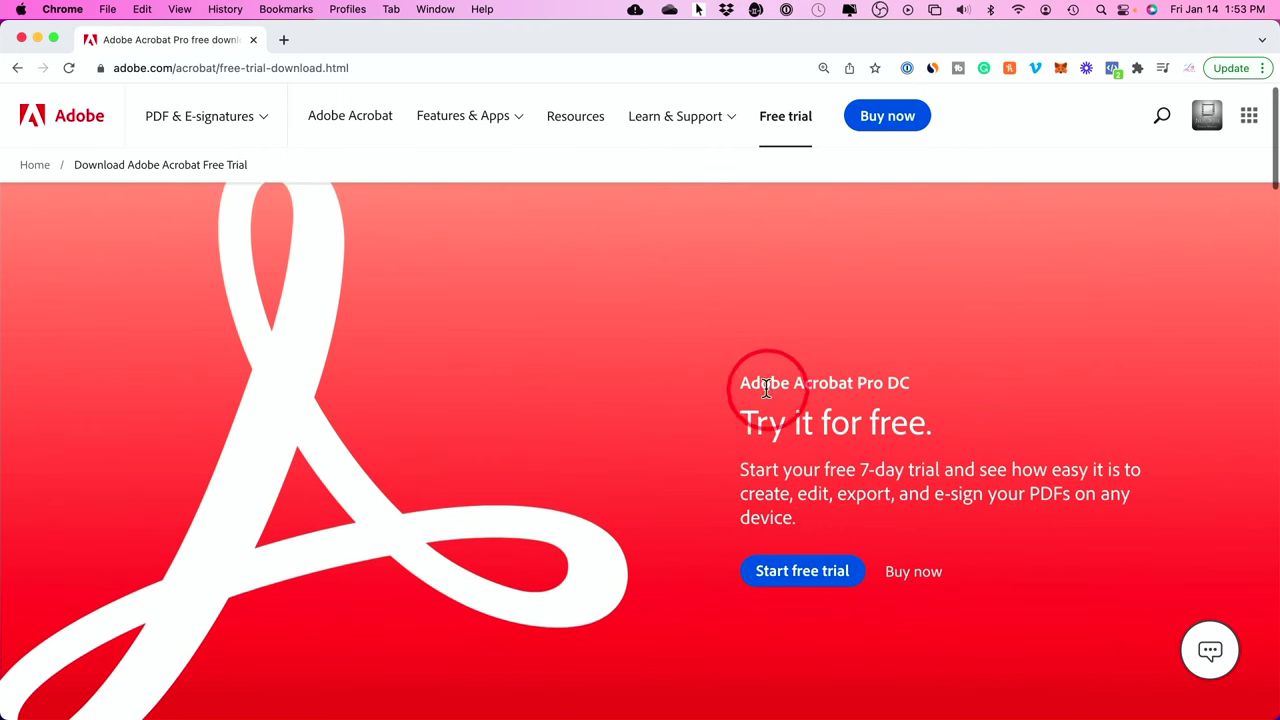
drag(743, 381, 921, 390)
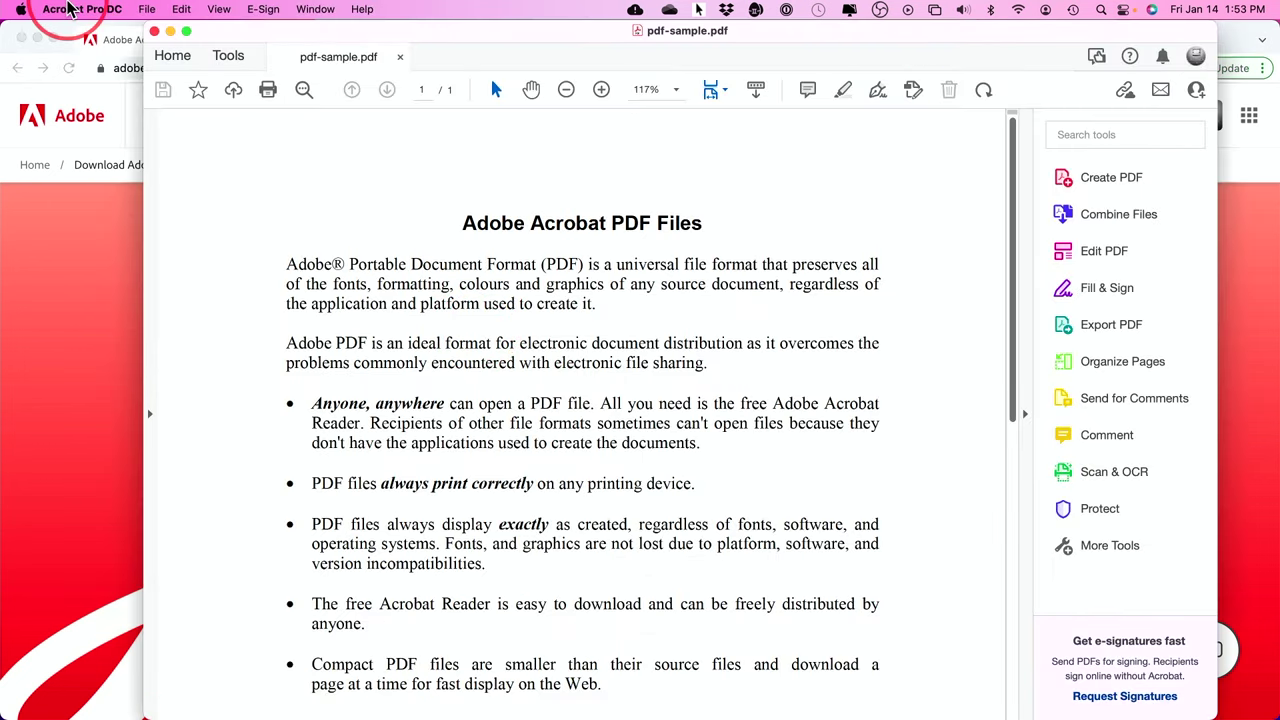
Step: Switch pdf-sample.pdf into Edit PDF mode and open the first paragraph for text editing
click(222, 57)
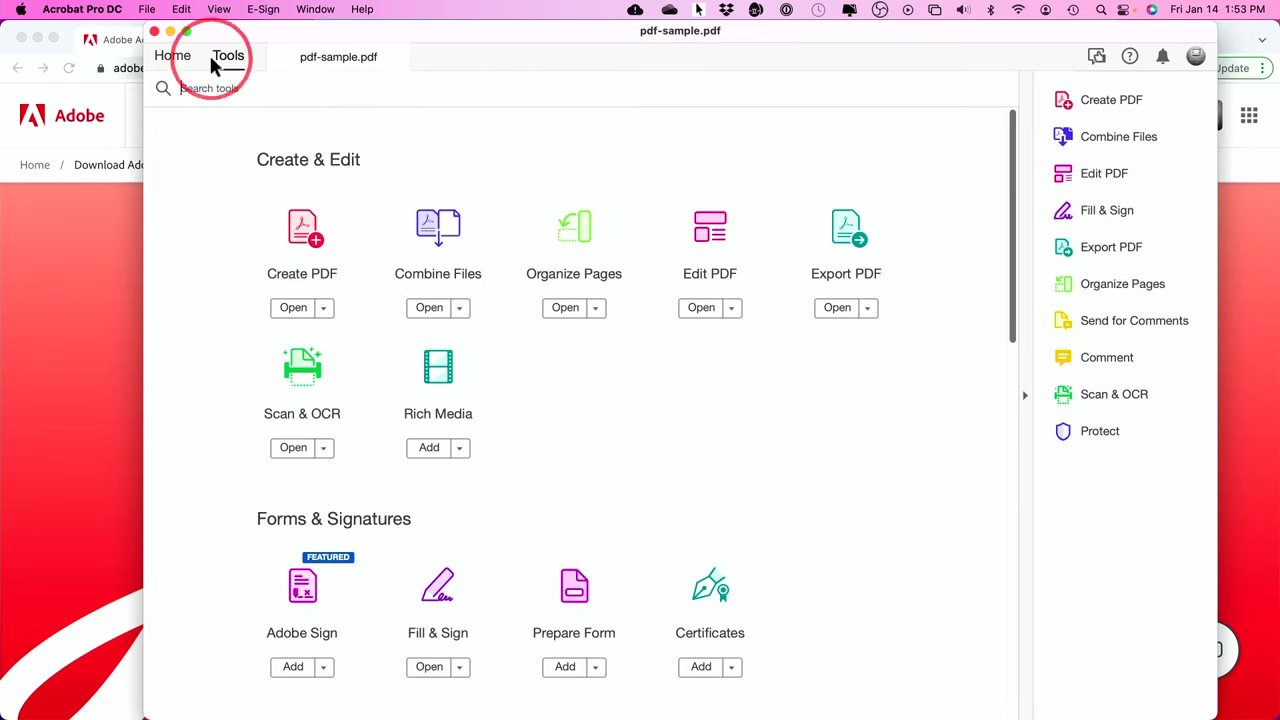
click(702, 232)
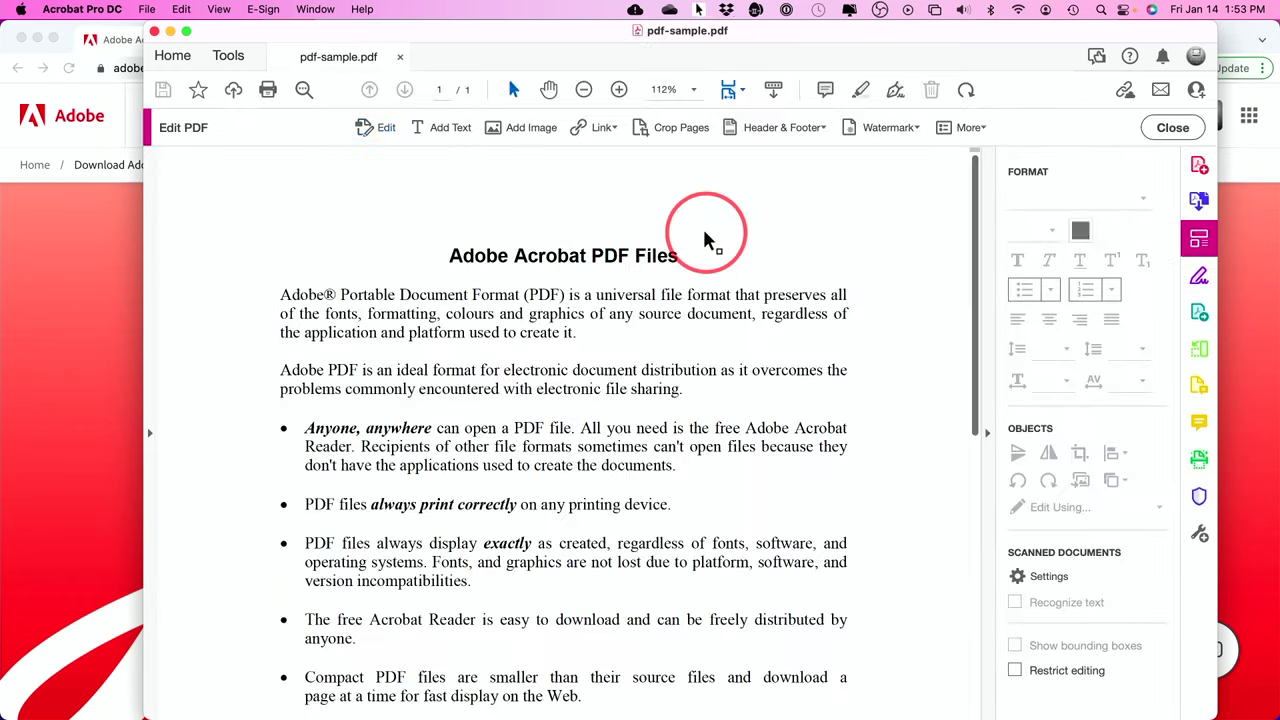
double_click(556, 314)
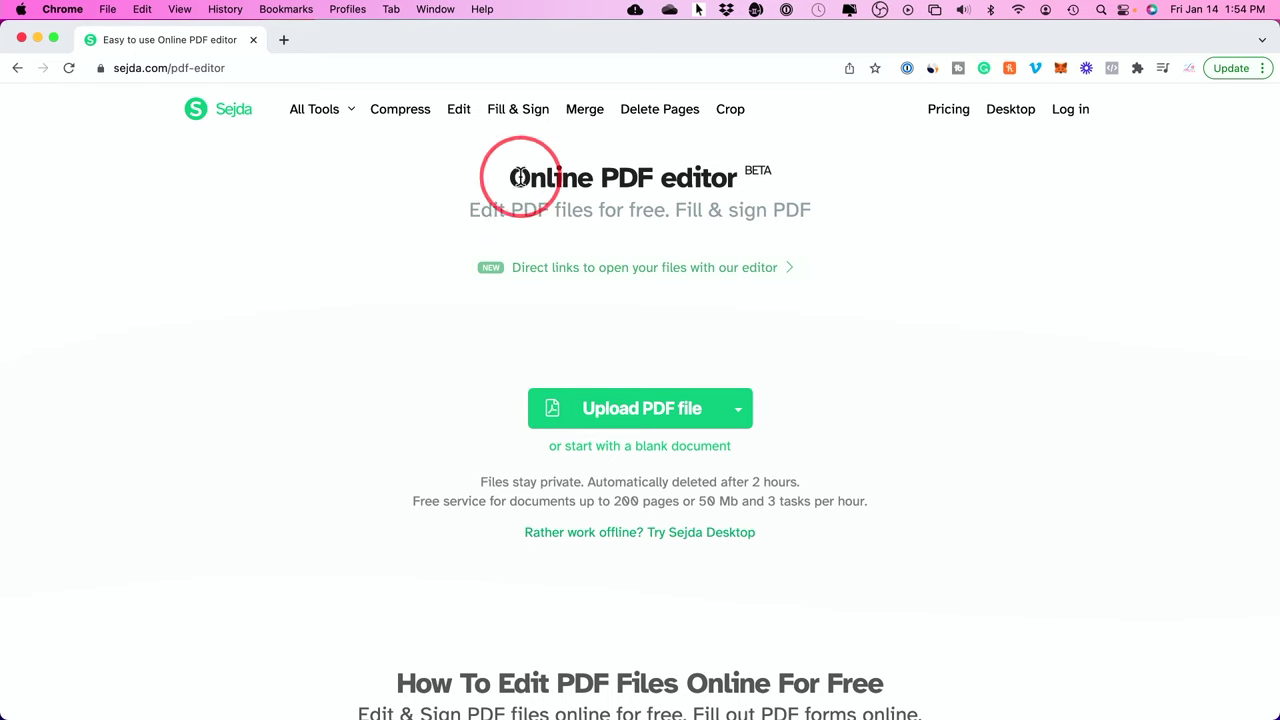
drag(519, 177, 700, 177)
click(740, 160)
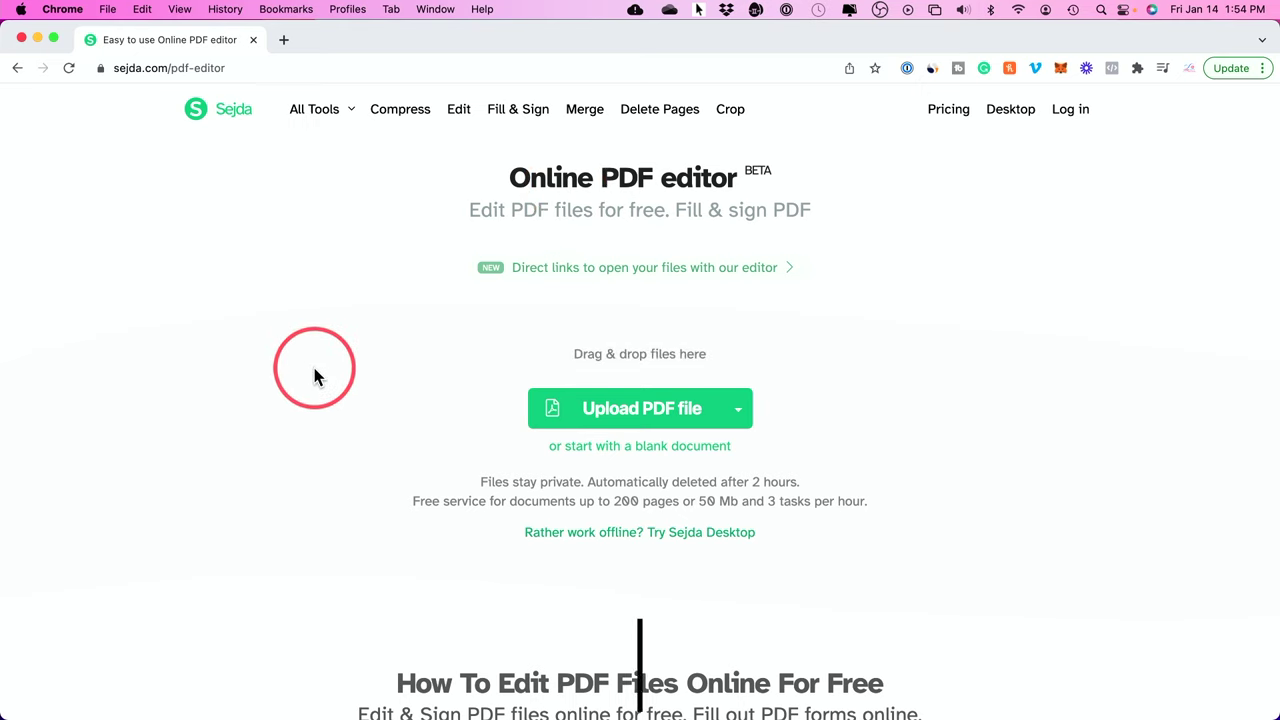
click(607, 414)
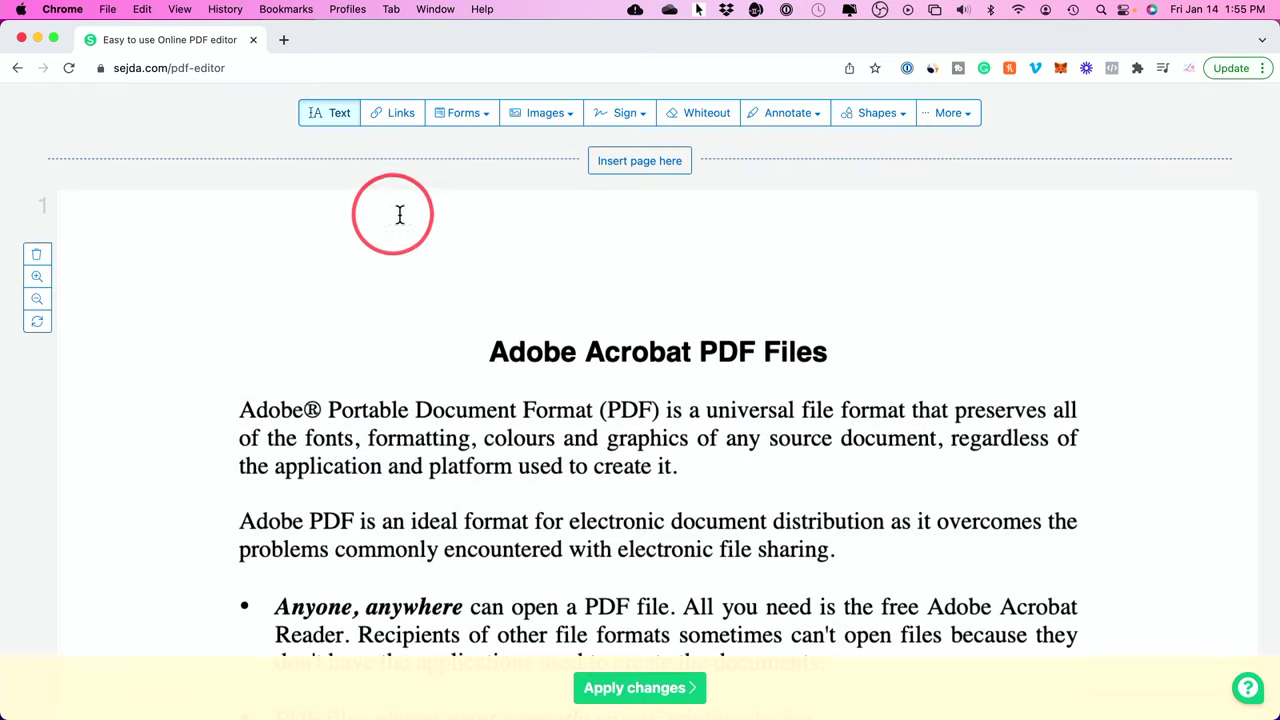
Step: Delete the paragraph's first line and leave the second line unbolded
click(522, 410)
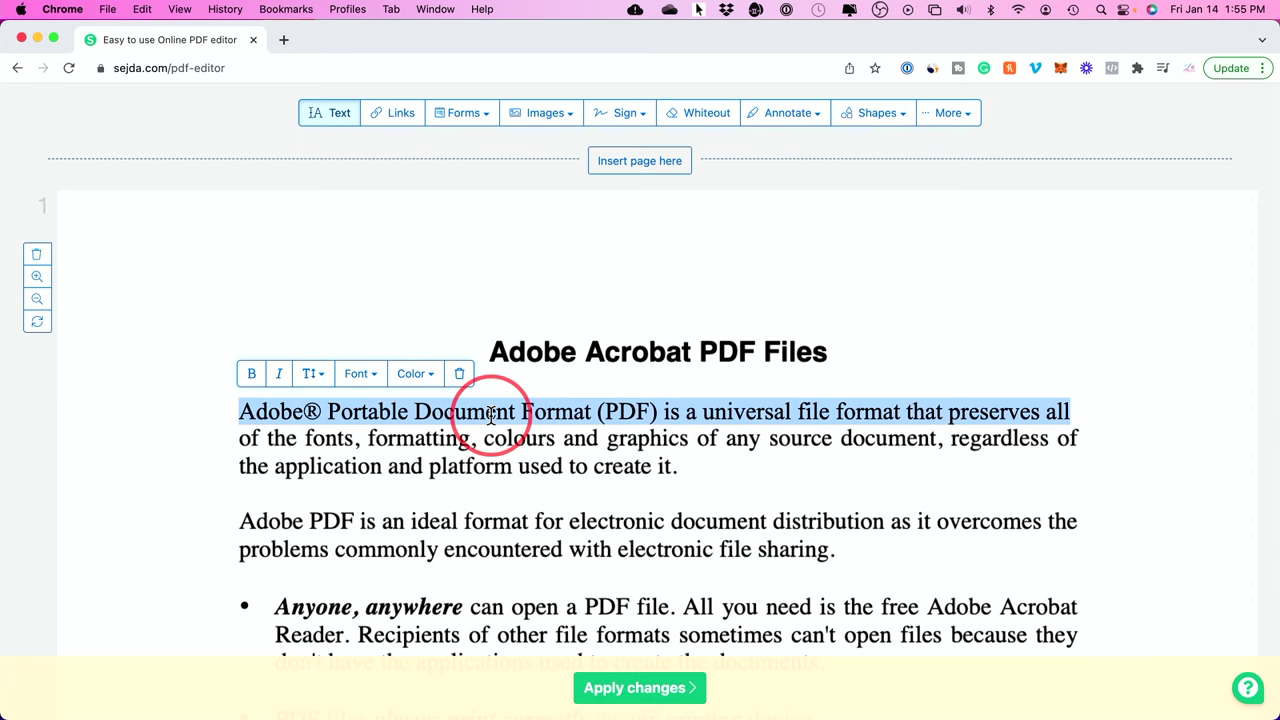
key(BackSpace)
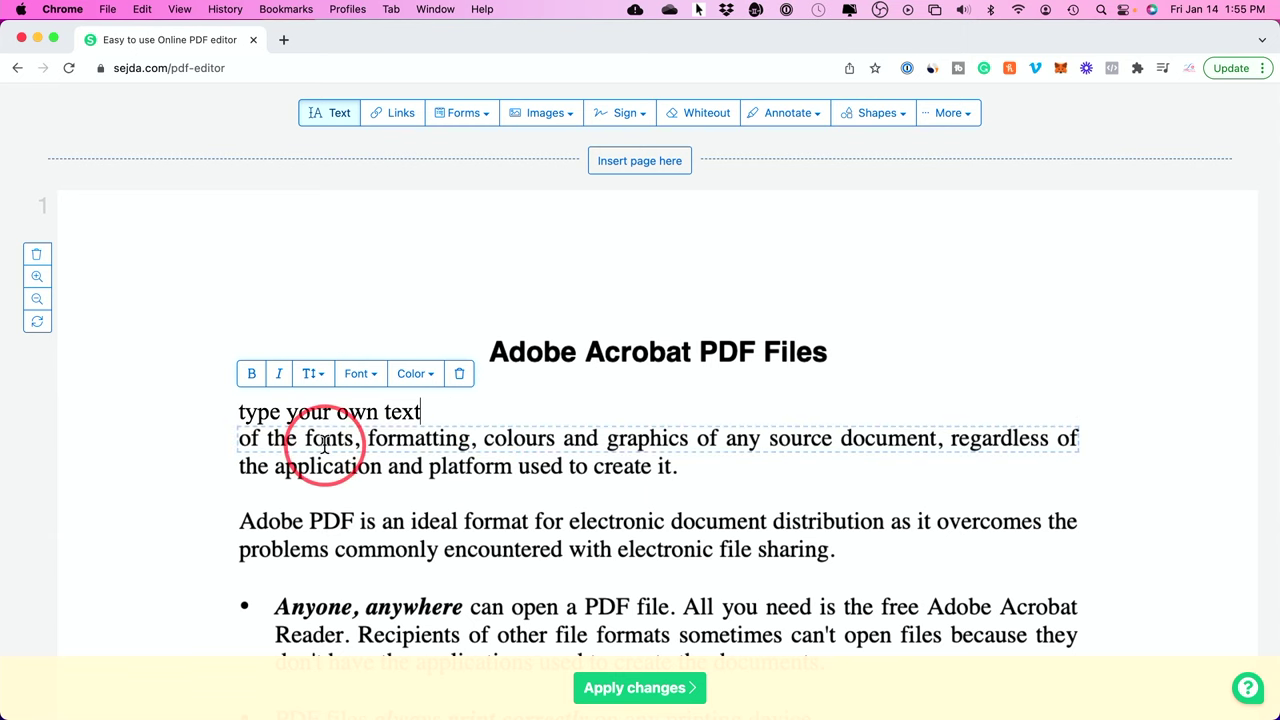
drag(305, 440, 464, 437)
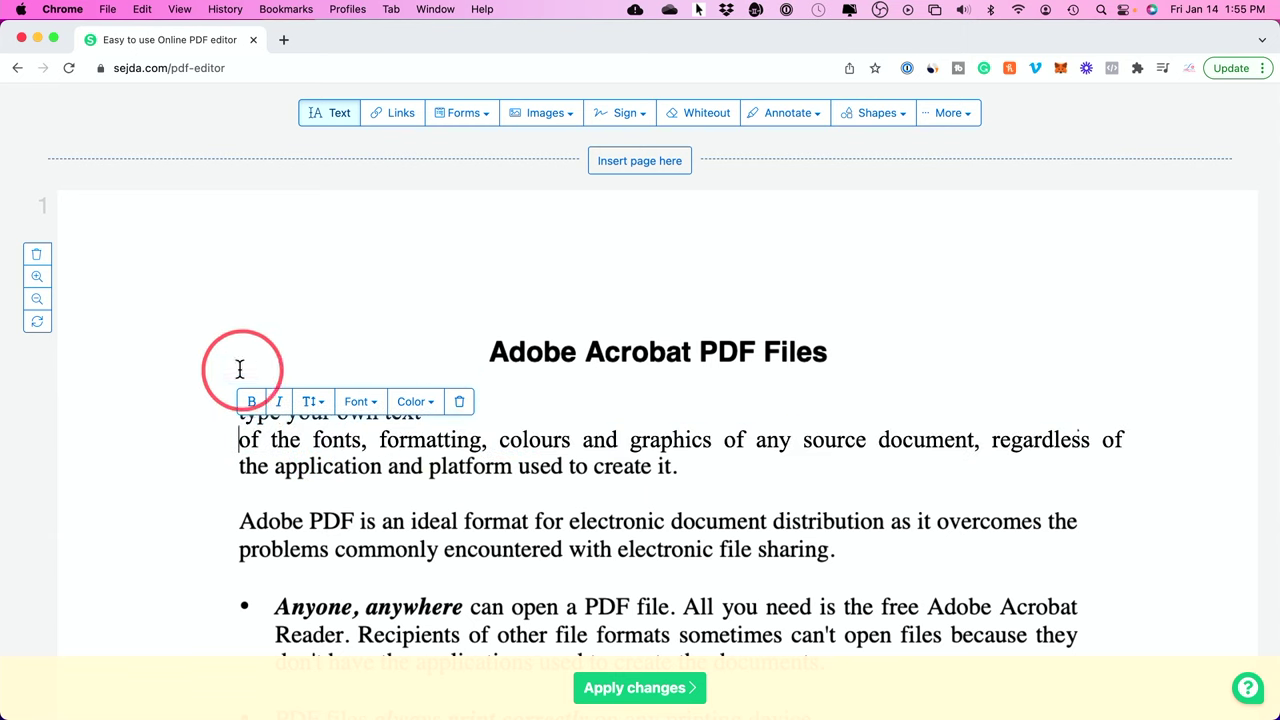
click(251, 400)
click(251, 400)
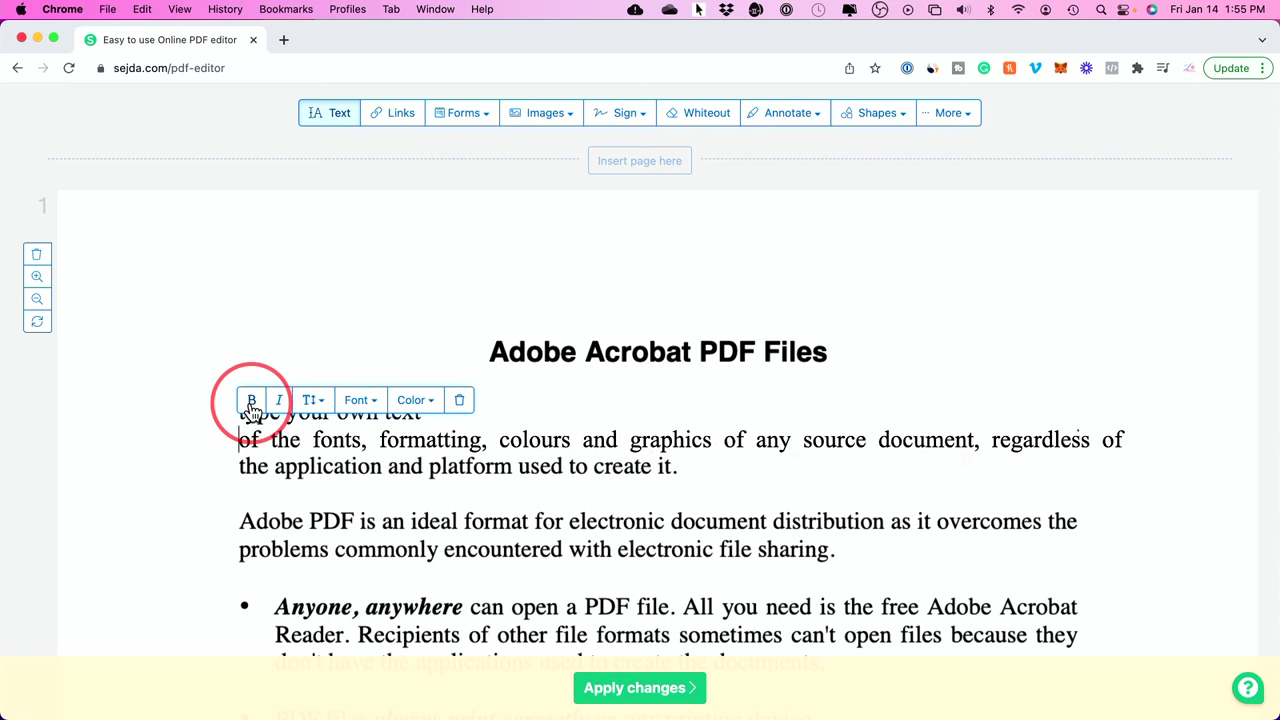
Step: Check the font and annotation lists without changes, then show the saved signatures
click(360, 401)
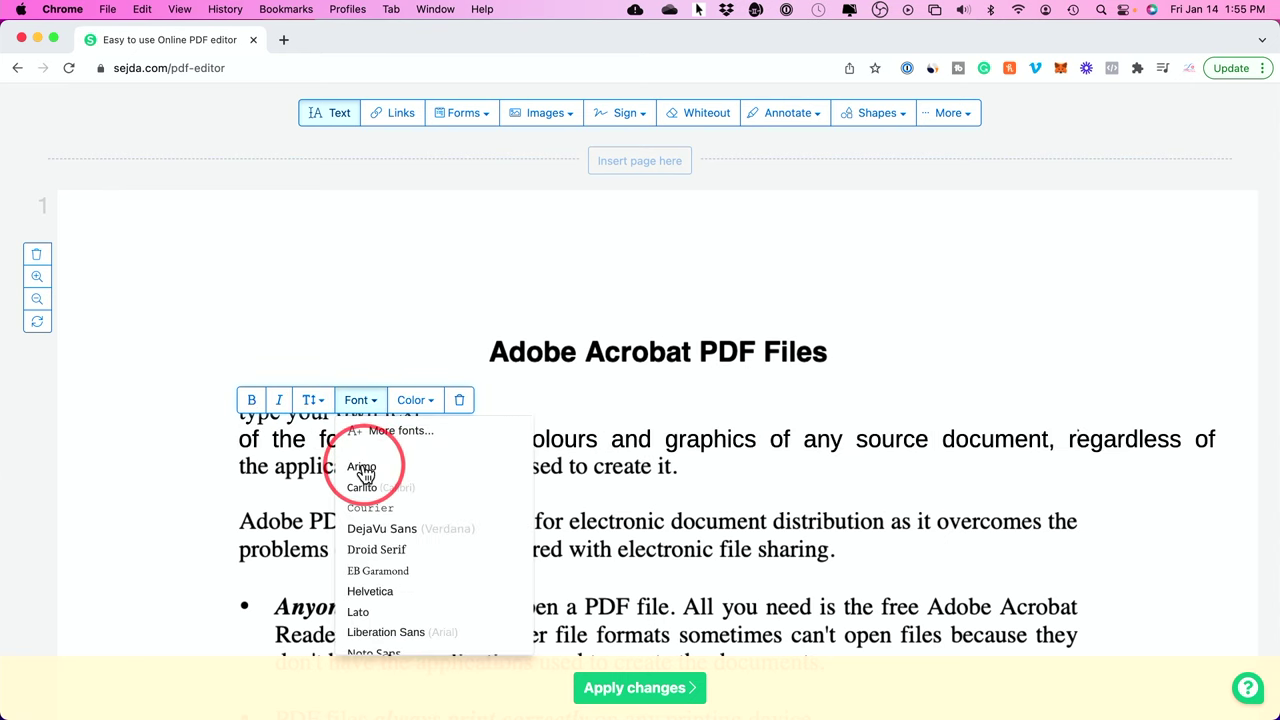
click(358, 401)
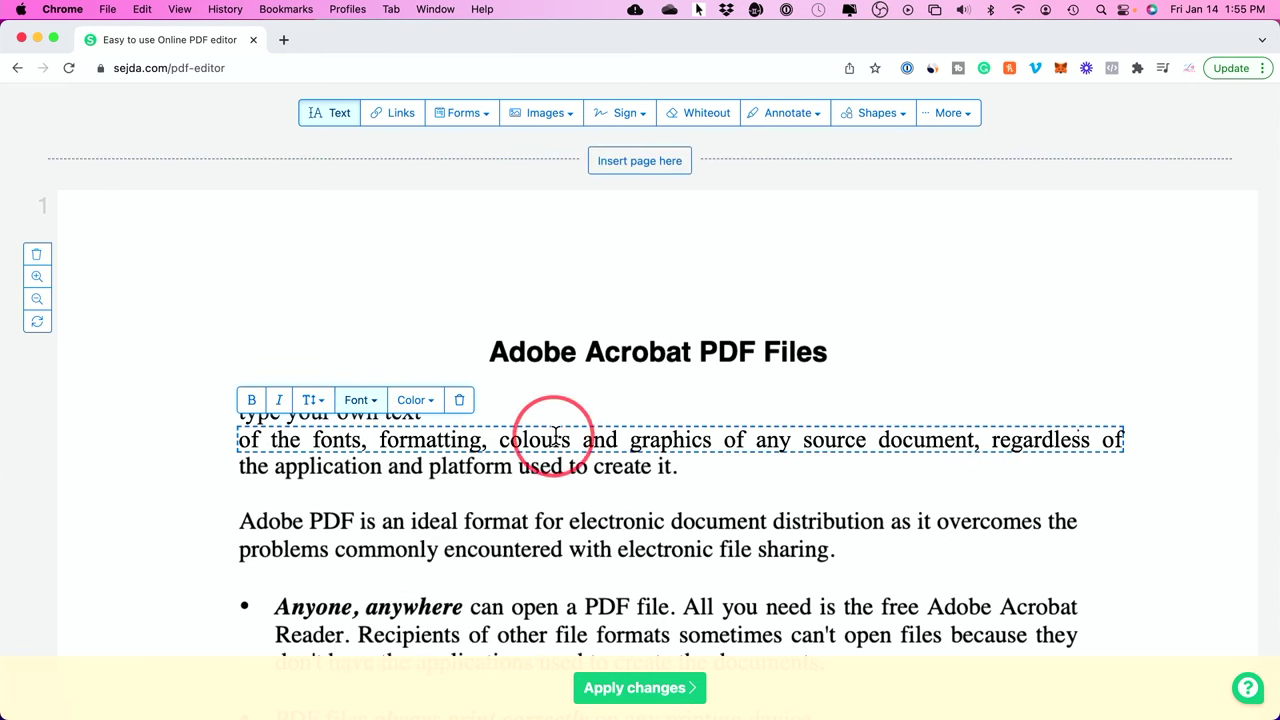
click(790, 114)
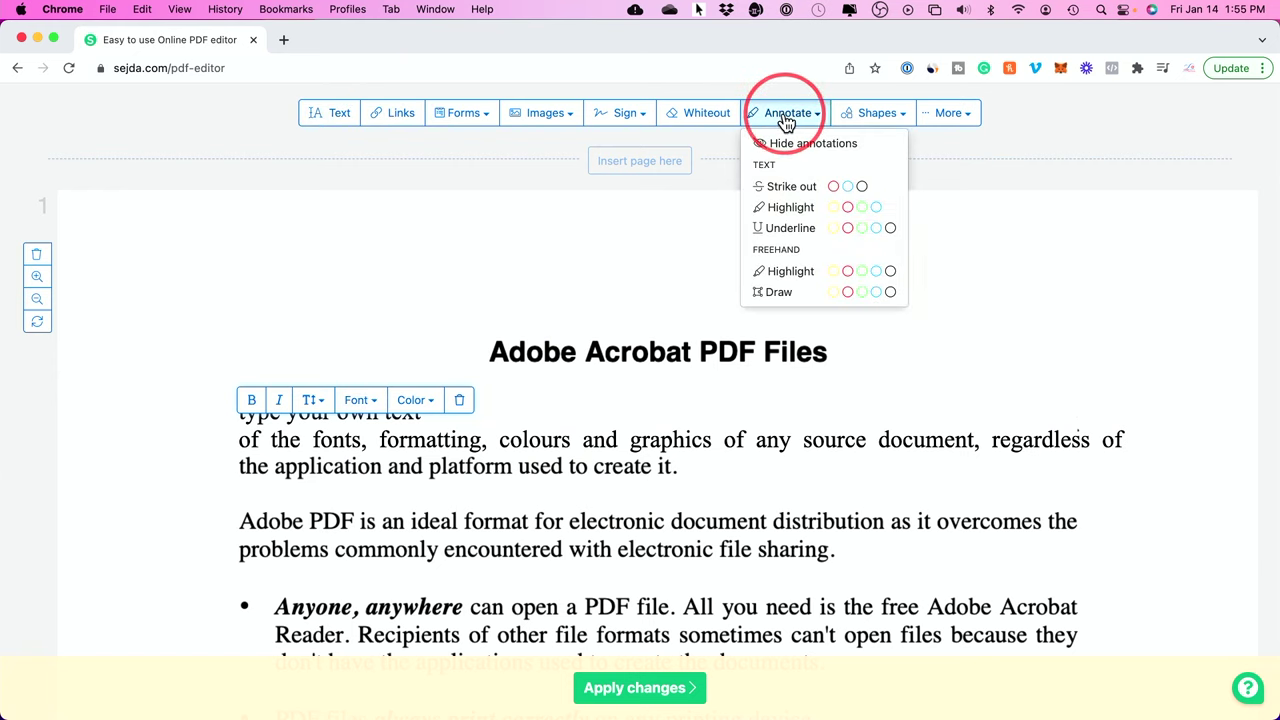
click(793, 118)
click(621, 116)
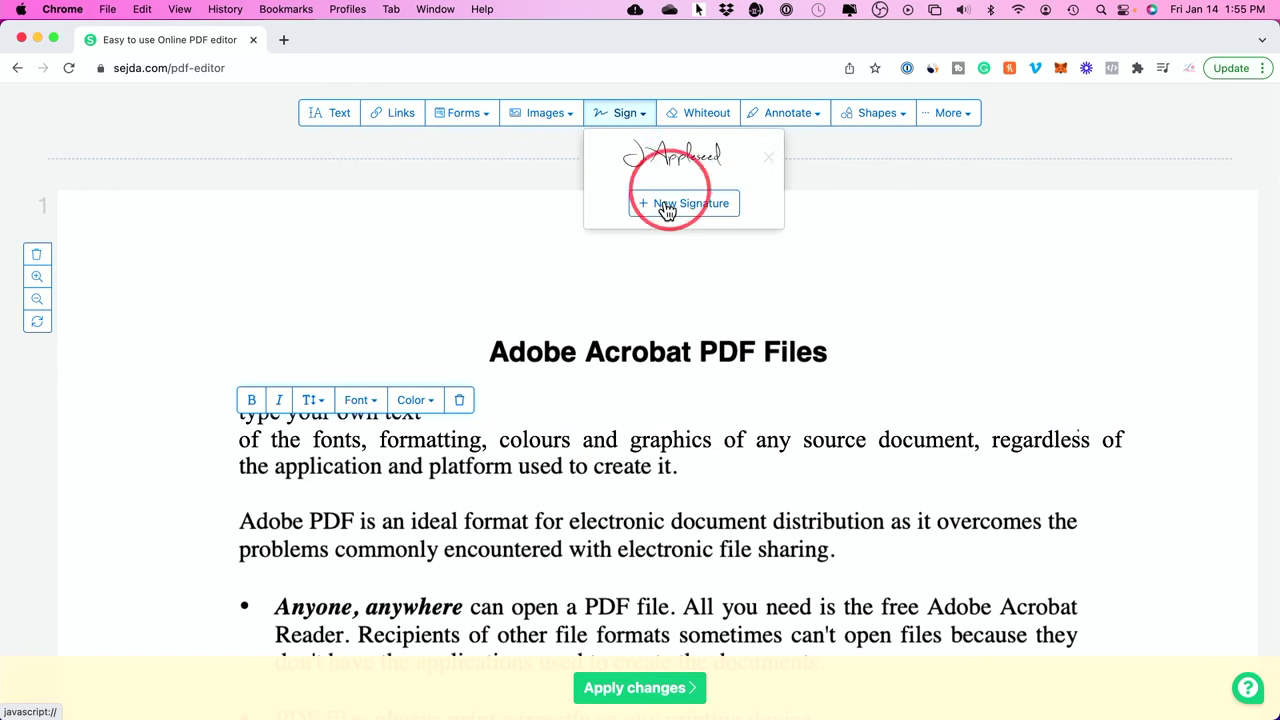
Step: Place the saved signature below the title, then bring up sejda.com's Similarweb traffic stats
click(657, 152)
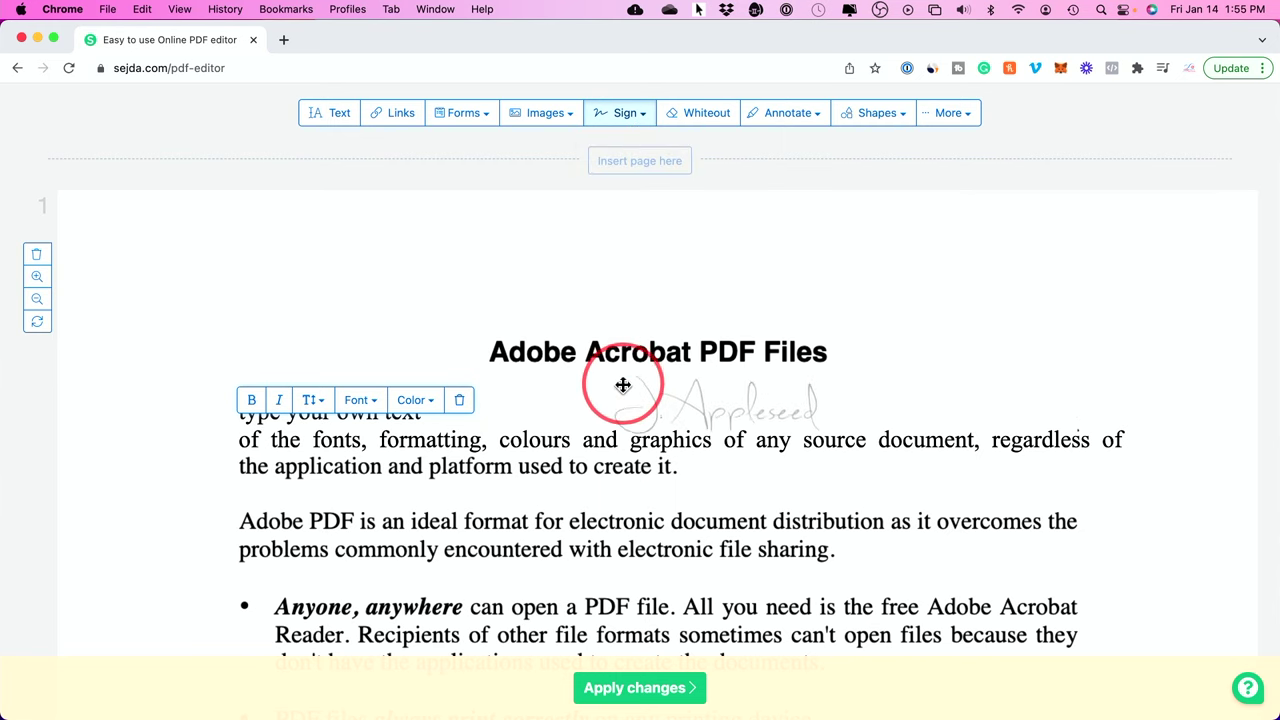
click(623, 385)
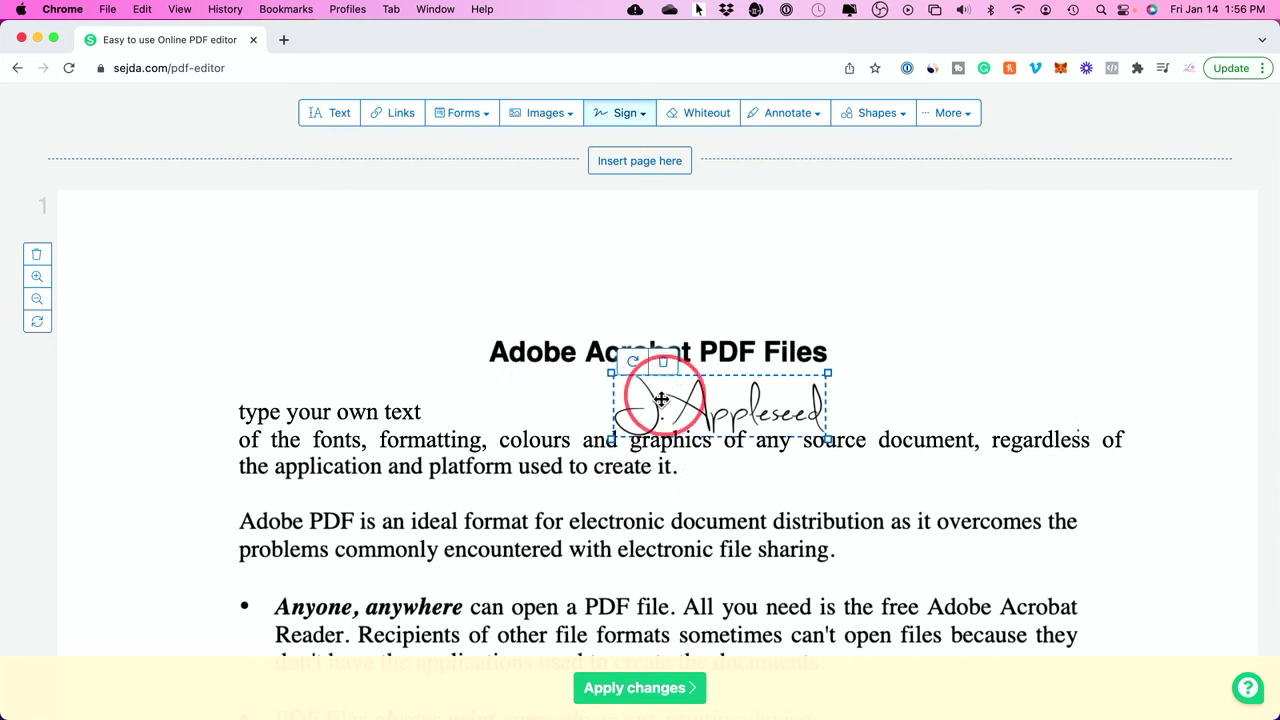
mouse_move(780, 455)
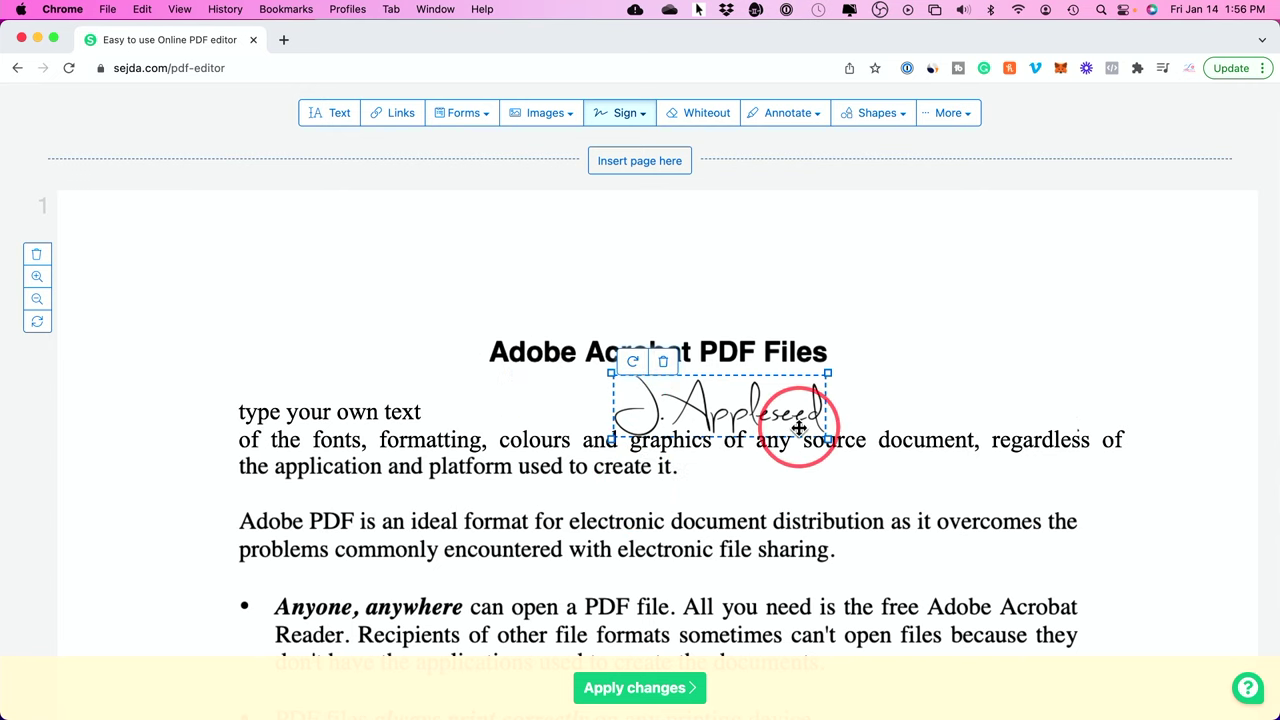
click(933, 70)
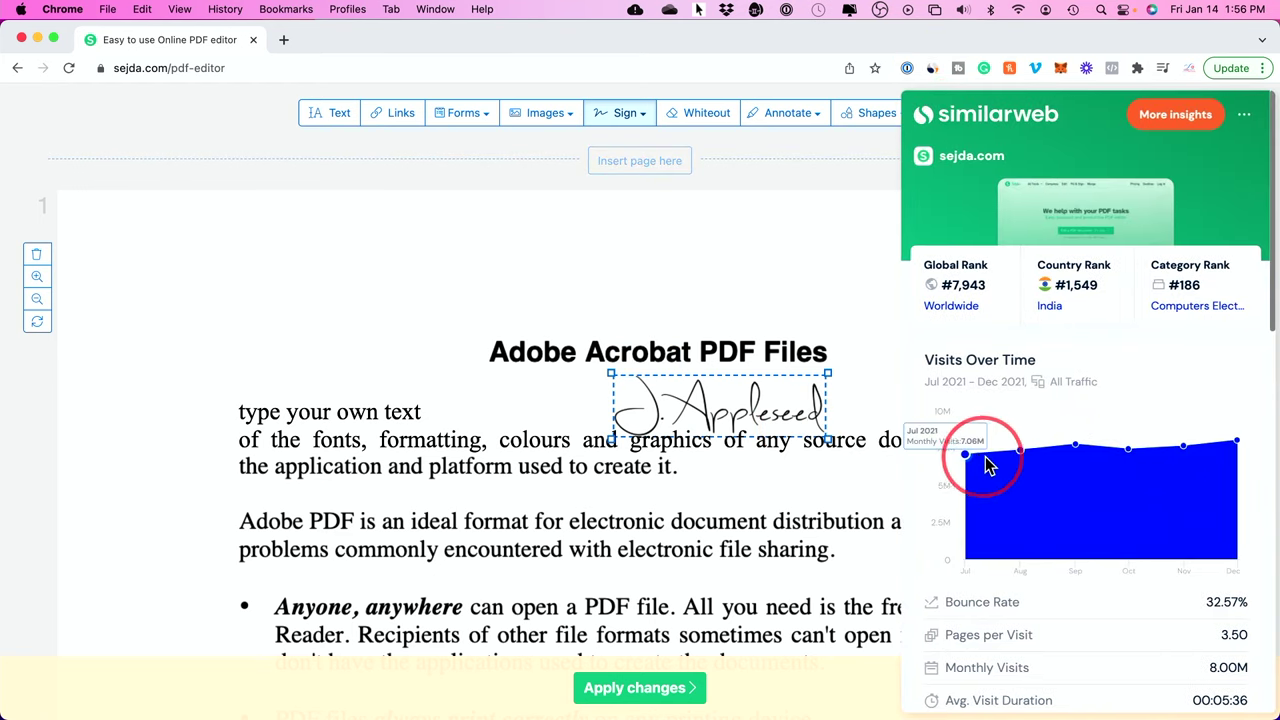
Step: Close the Similarweb statistics panel for sejda.com after reviewing it
mouse_move(1233, 443)
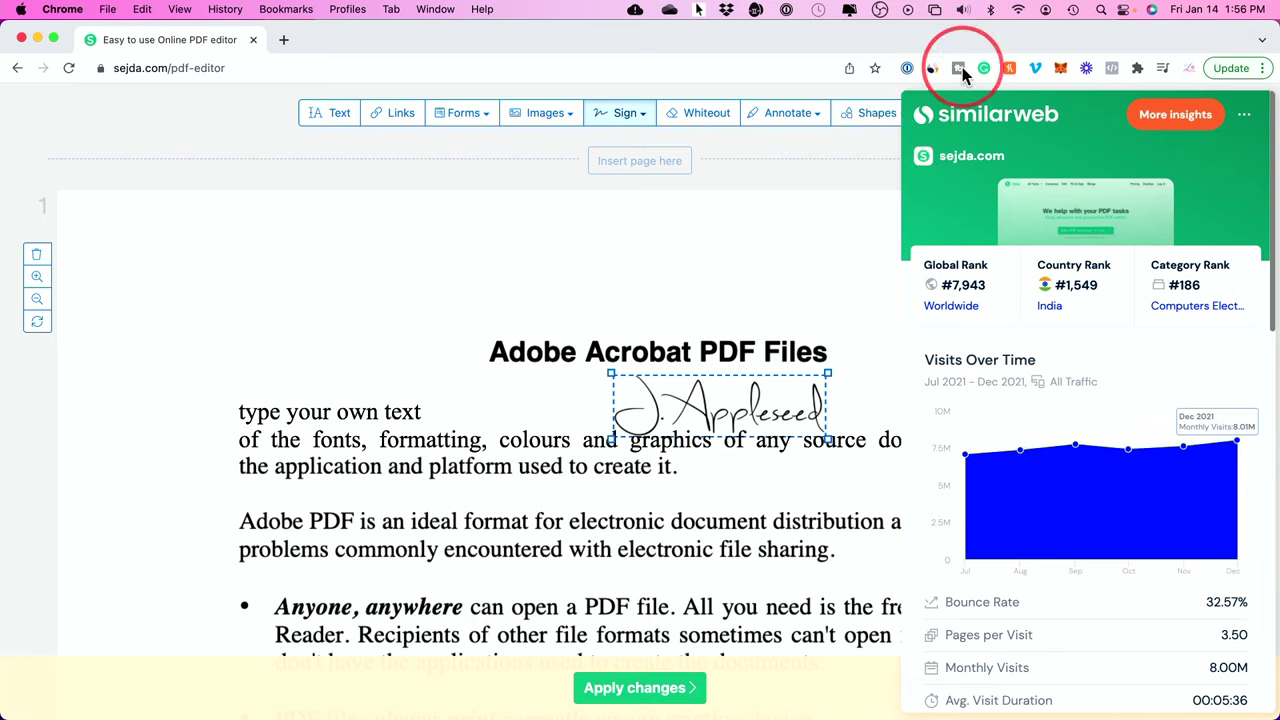
click(931, 68)
mouse_move(778, 406)
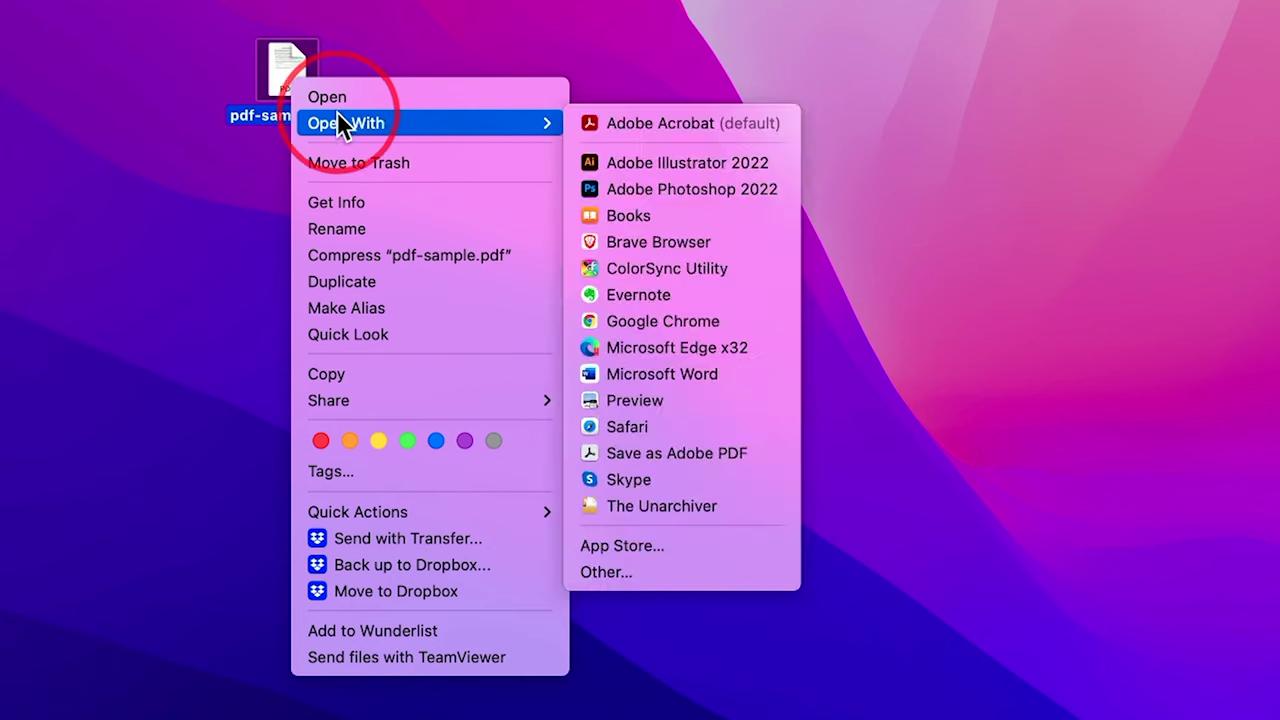
Step: Open pdf-sample.pdf with Microsoft Word from the Open With list
click(637, 378)
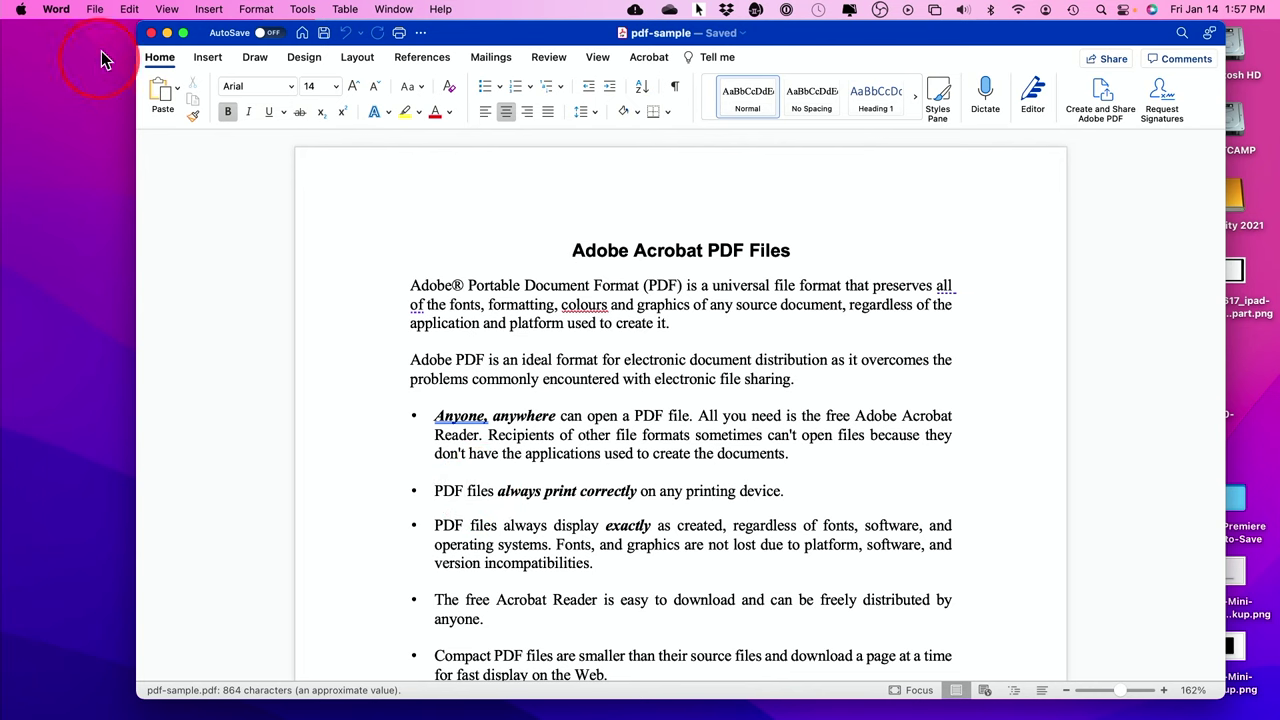
Step: Delete 'and platform used to create it.' from the first paragraph, then select title and paragraph
click(95, 10)
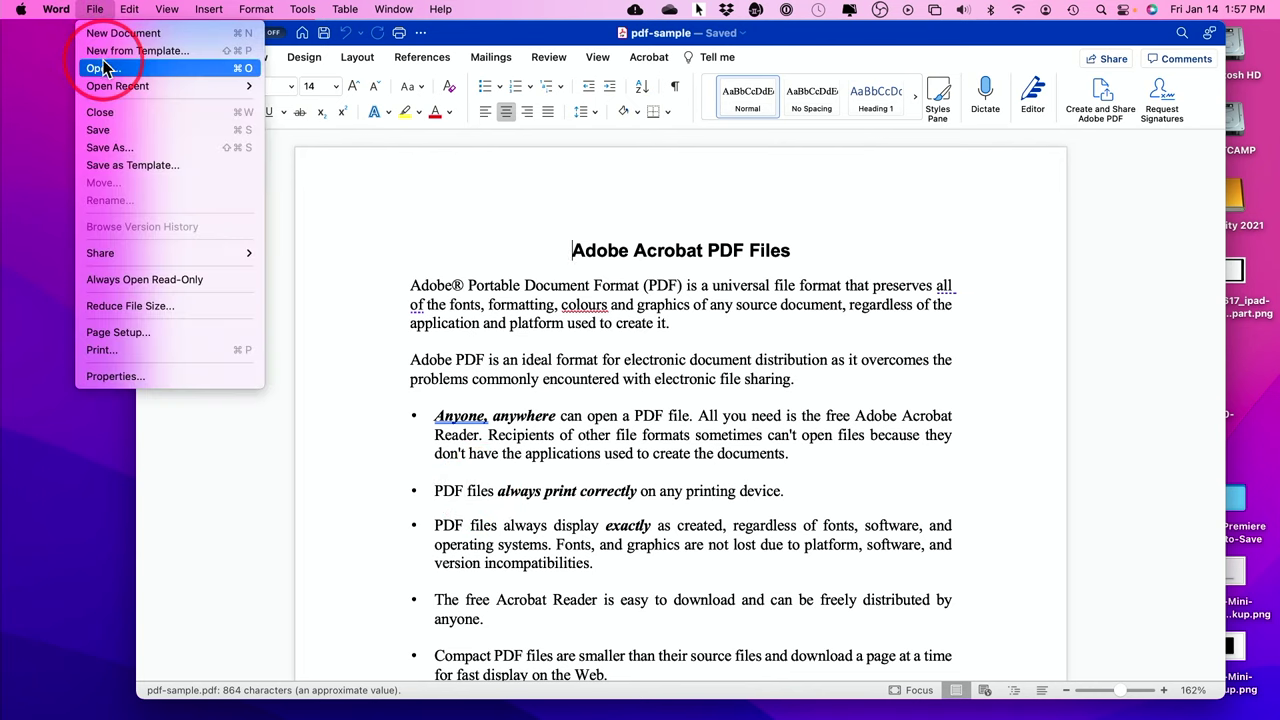
click(100, 10)
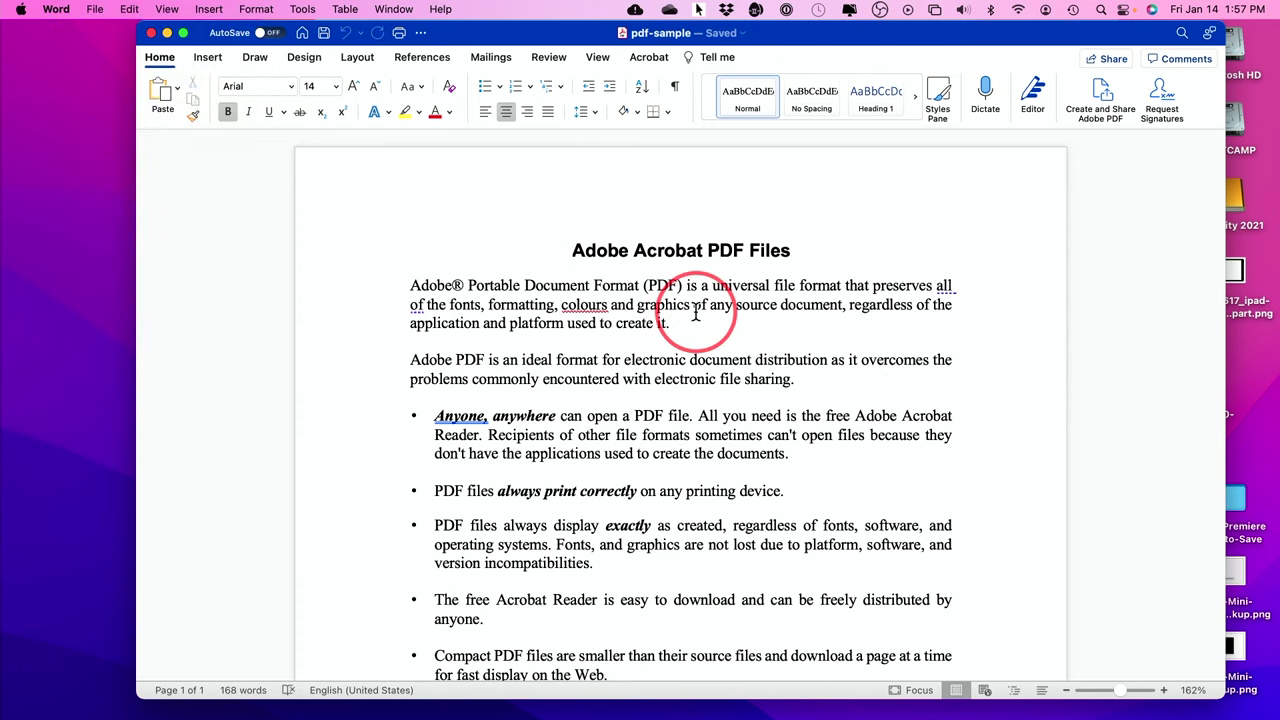
drag(572, 250, 826, 249)
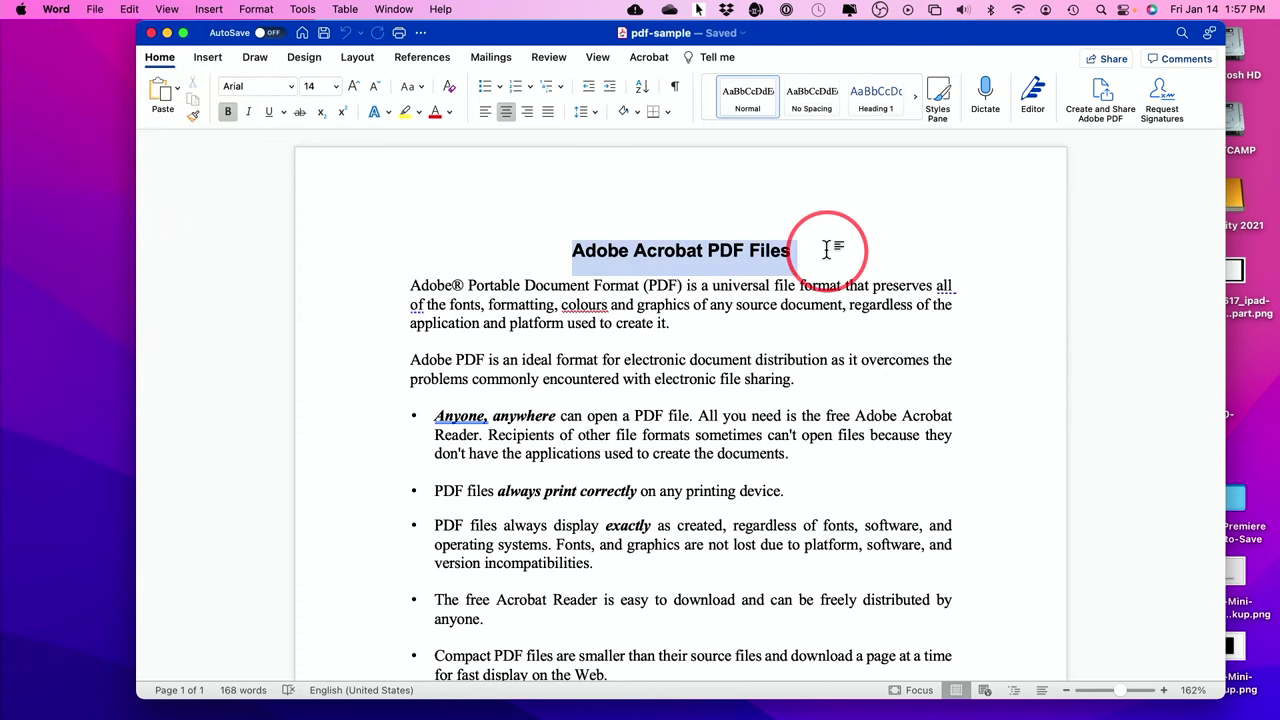
click(710, 304)
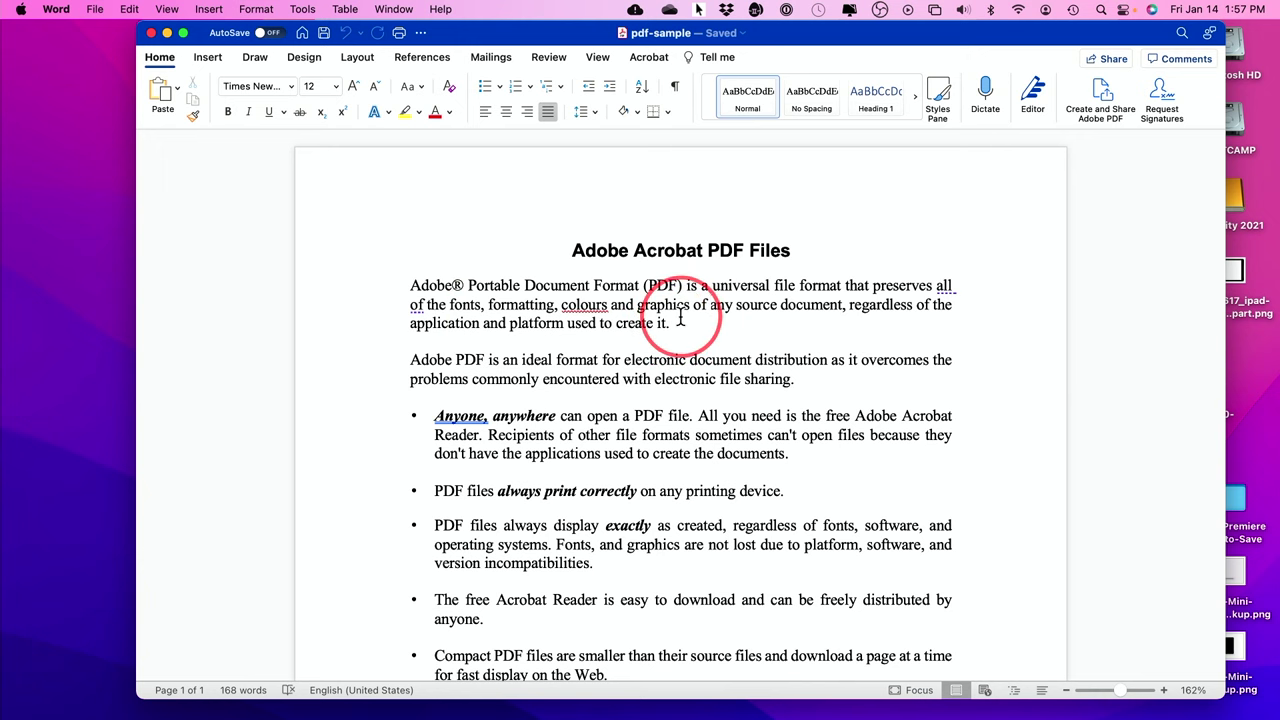
drag(680, 320, 492, 333)
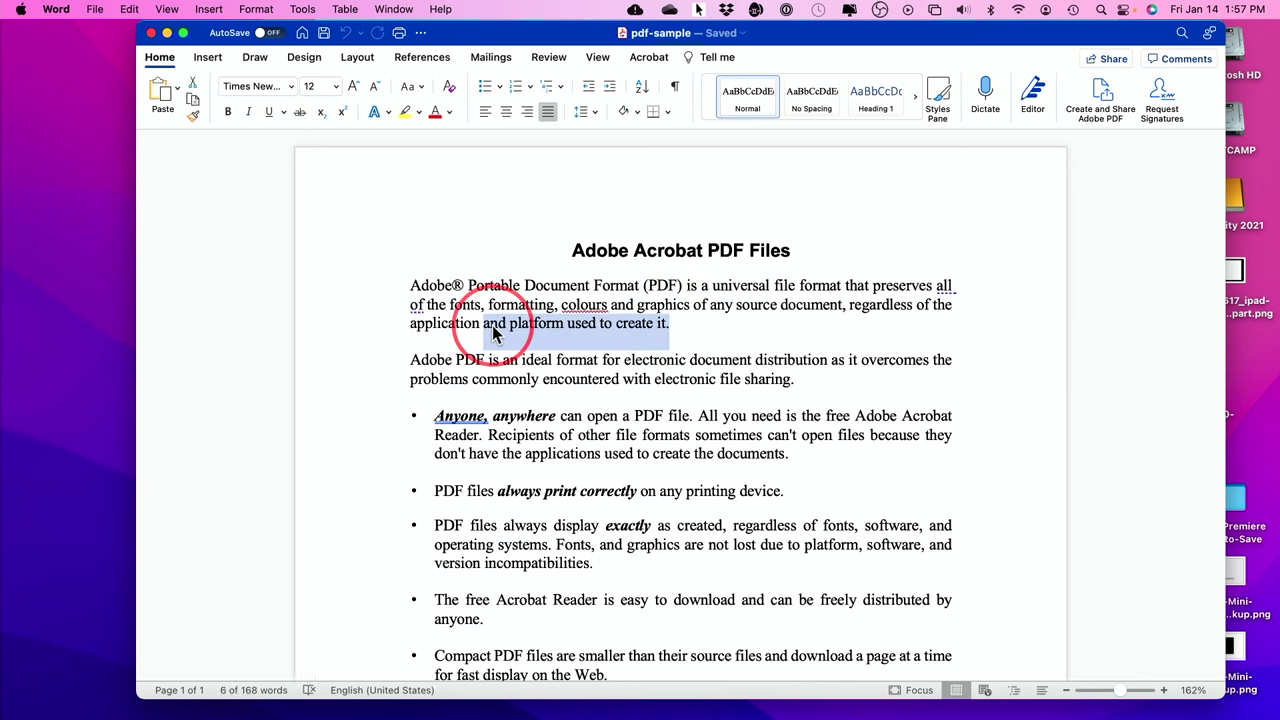
key(BackSpace)
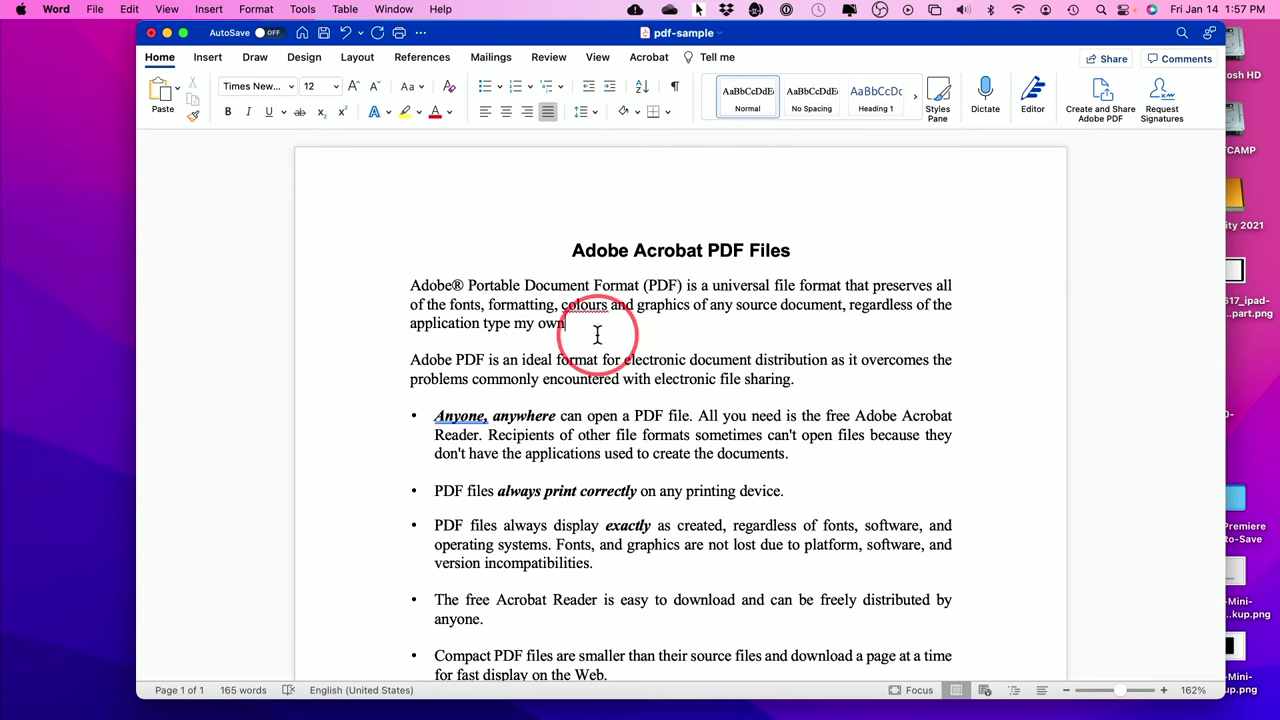
drag(600, 328, 380, 274)
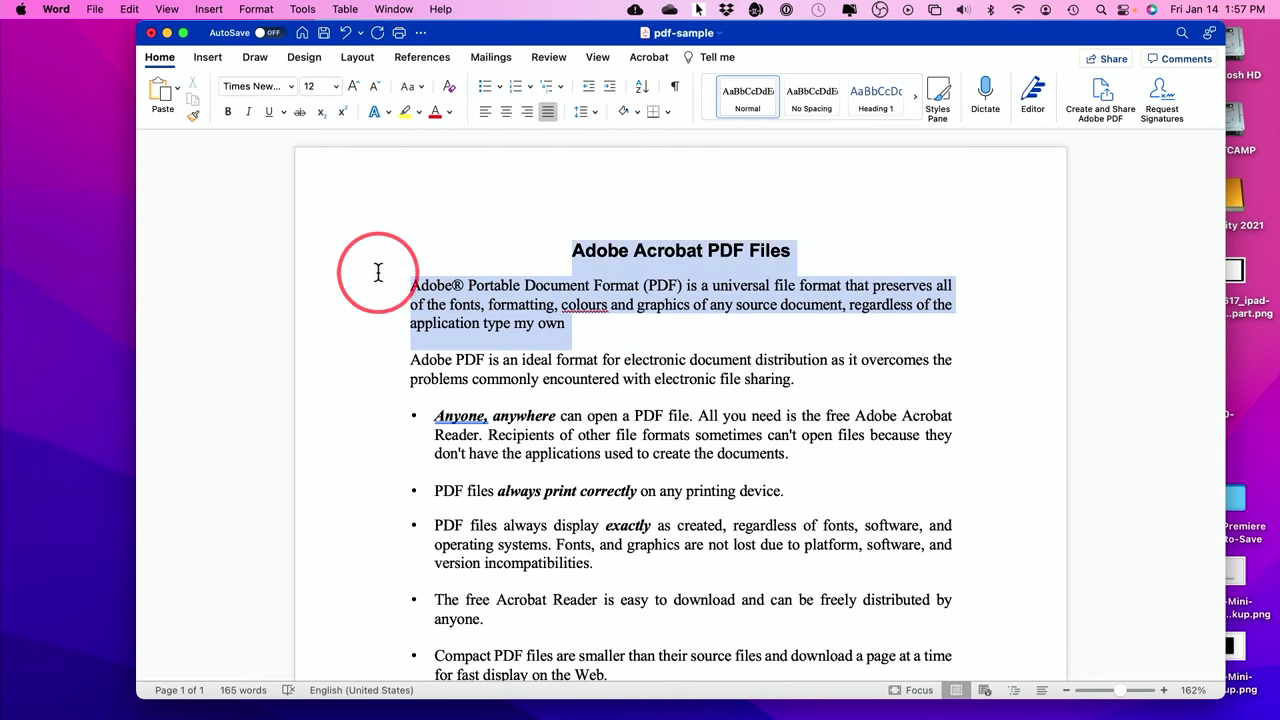
Step: Apply yellow highlighting to the 'Adobe Acrobat PDF Files' title and the opening paragraph
click(405, 113)
click(566, 260)
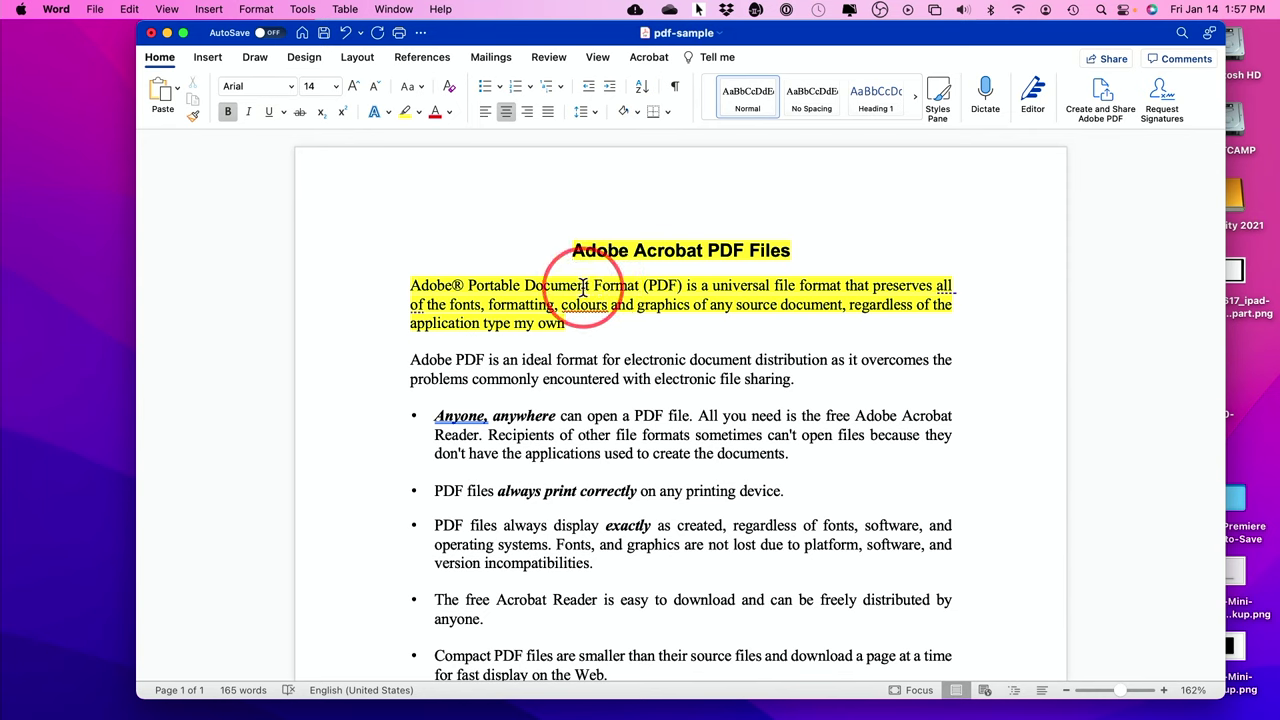
click(95, 9)
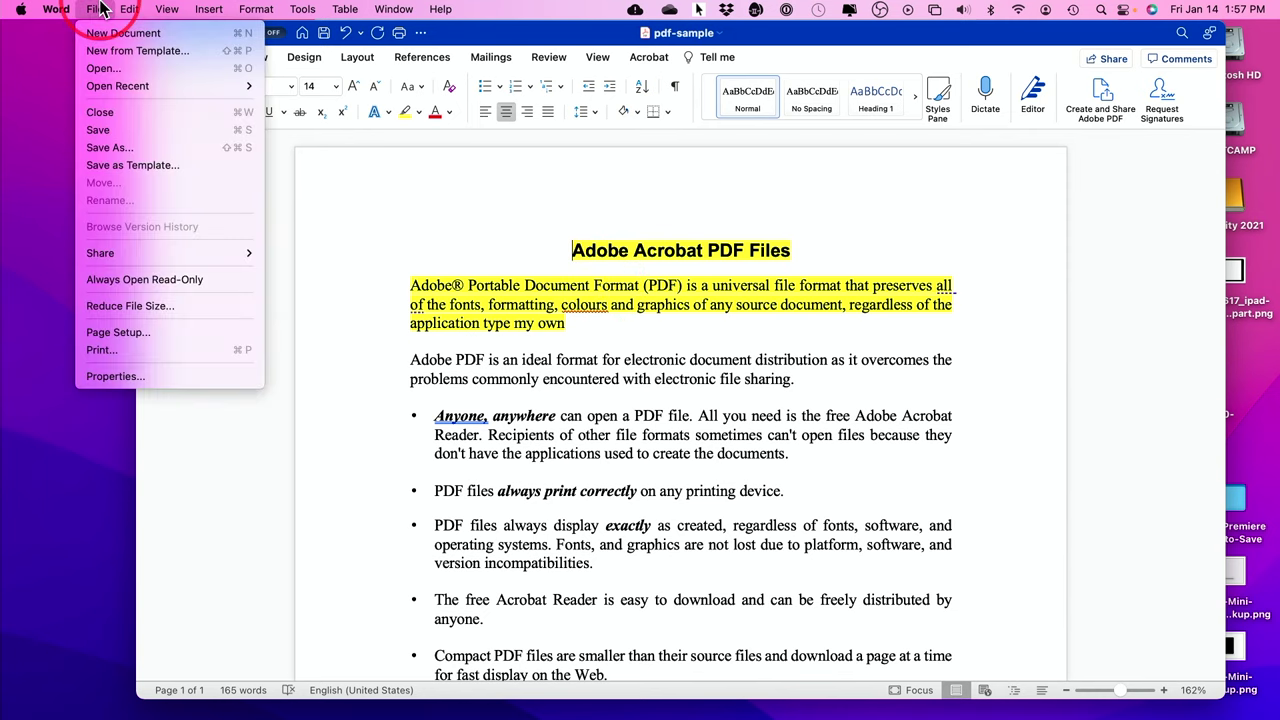
Step: Save a copy to the Desktop in PDF format as pdf-sample-v2.pdf
click(123, 148)
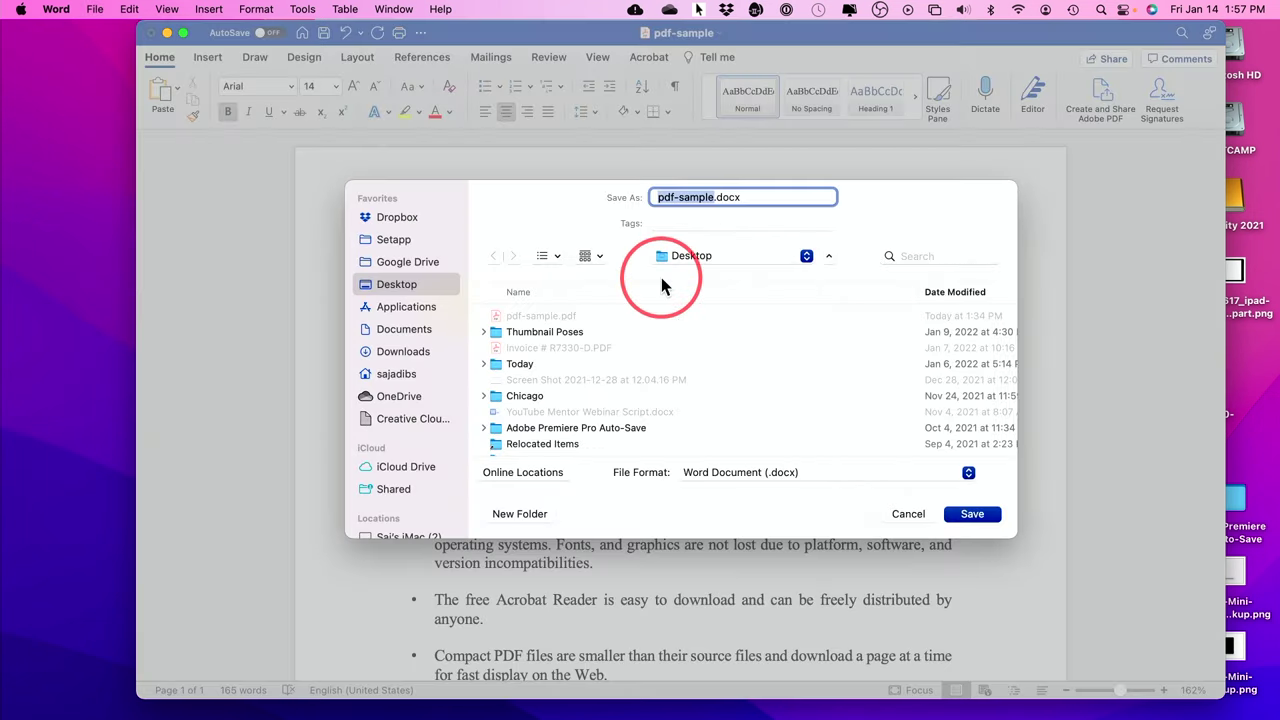
click(741, 476)
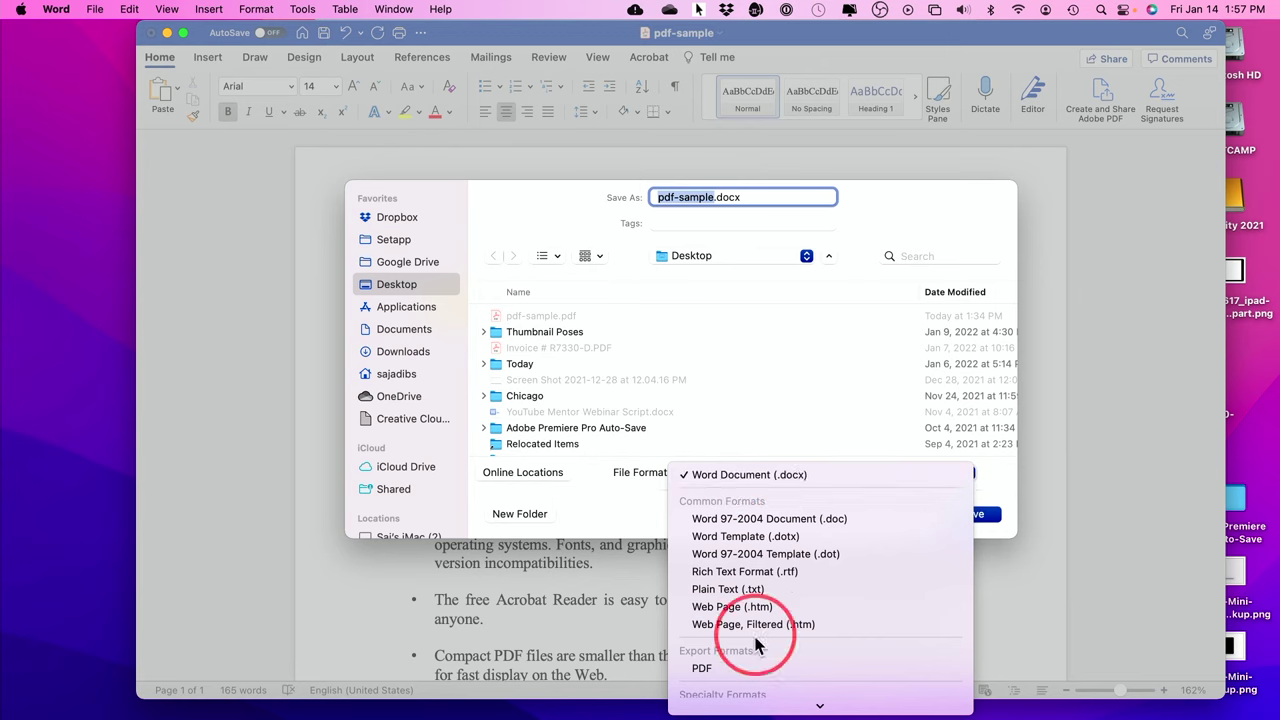
click(728, 668)
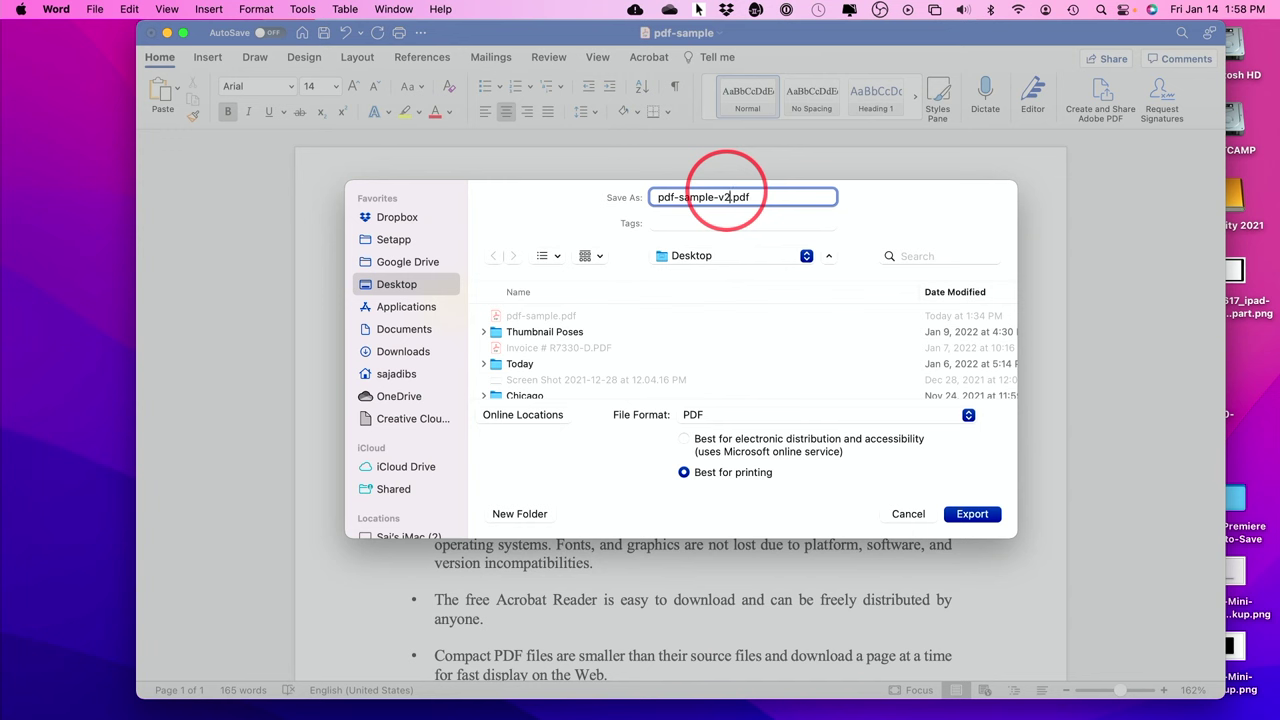
click(970, 513)
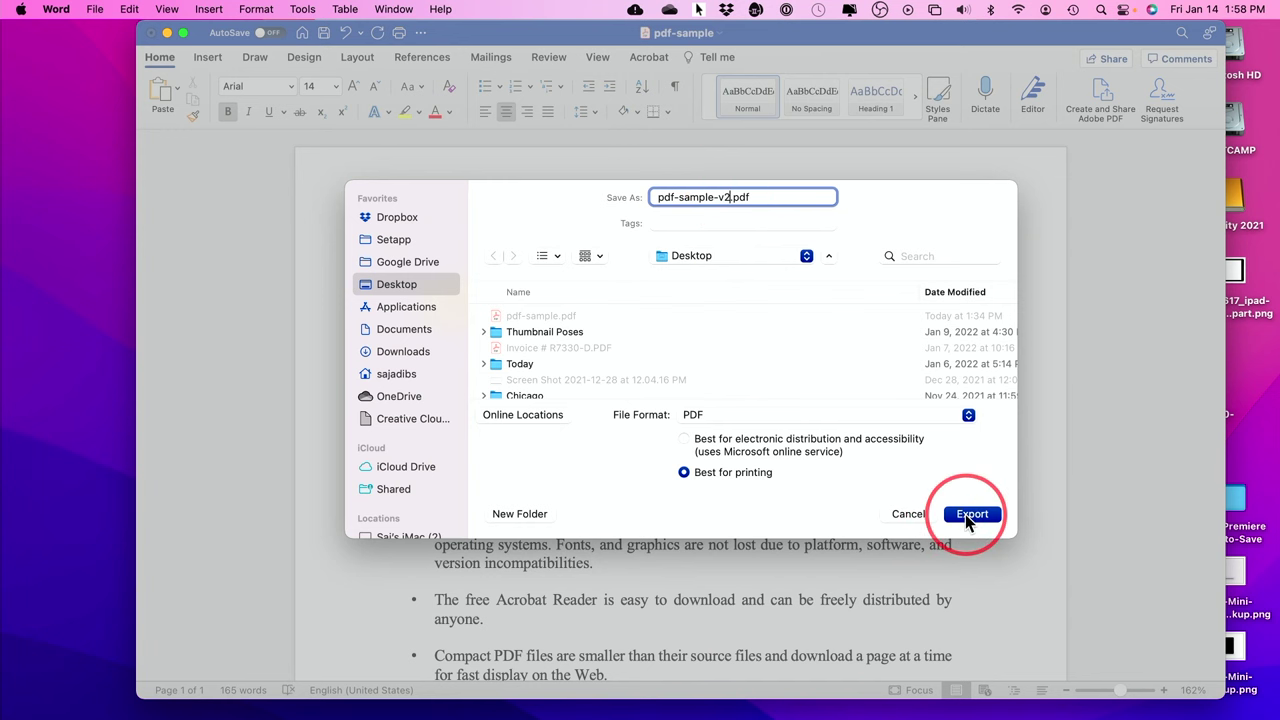